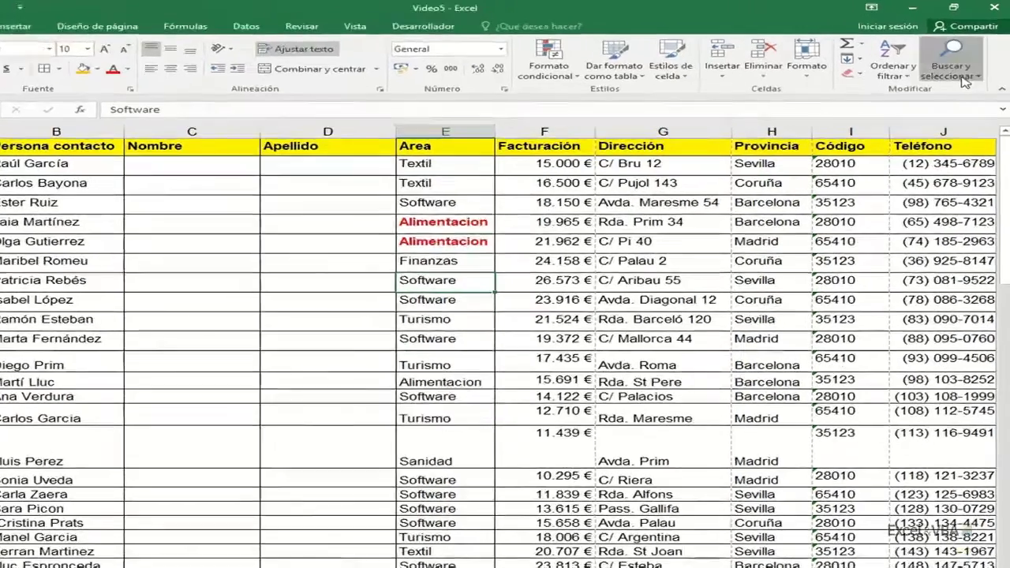
# Open the find and replace dialog for the Alimentacion search and show its extended search options
pyautogui.click(962, 67)
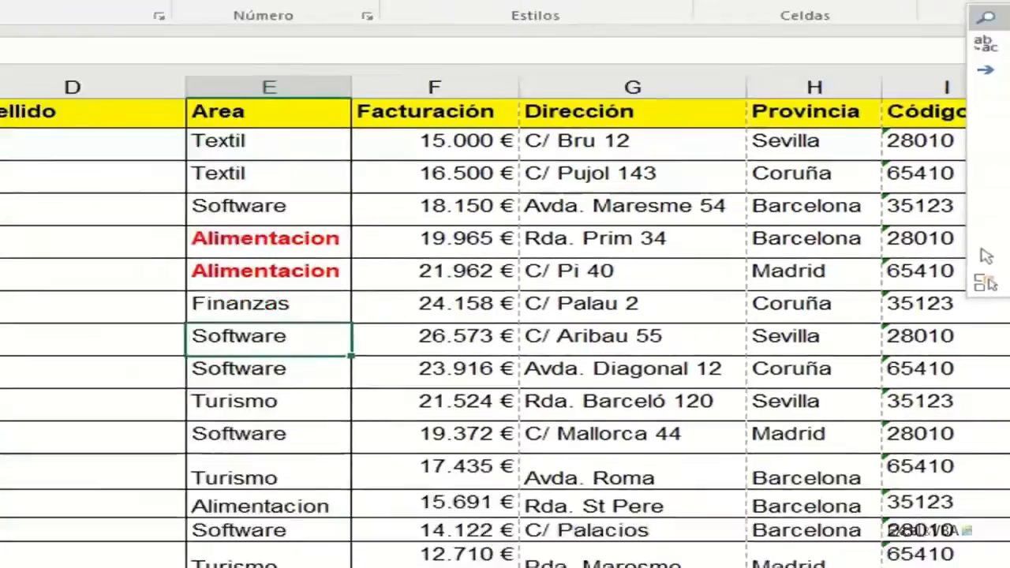
pyautogui.click(986, 17)
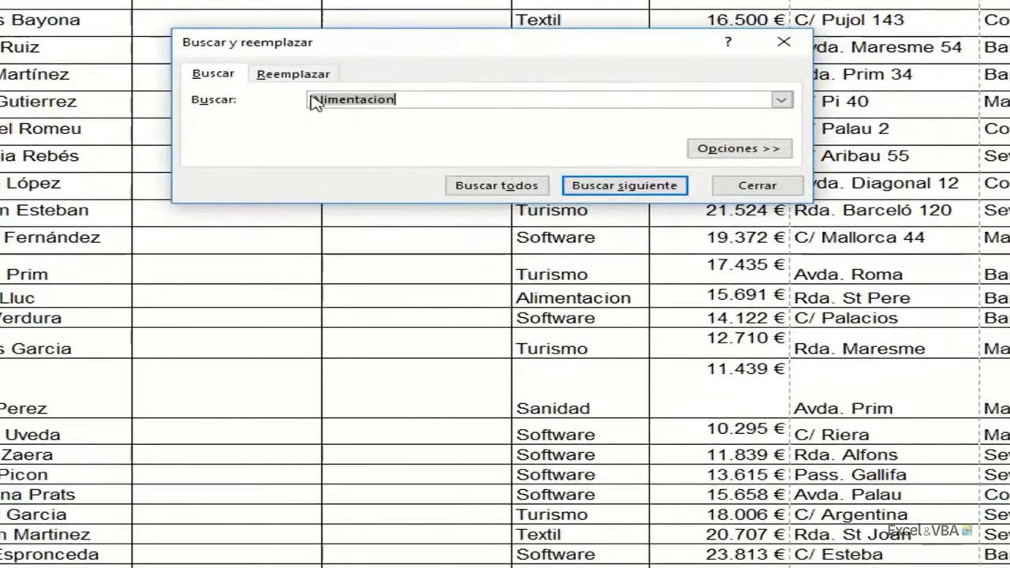
pyautogui.moveTo(402, 43); pyautogui.dragTo(423, 2)
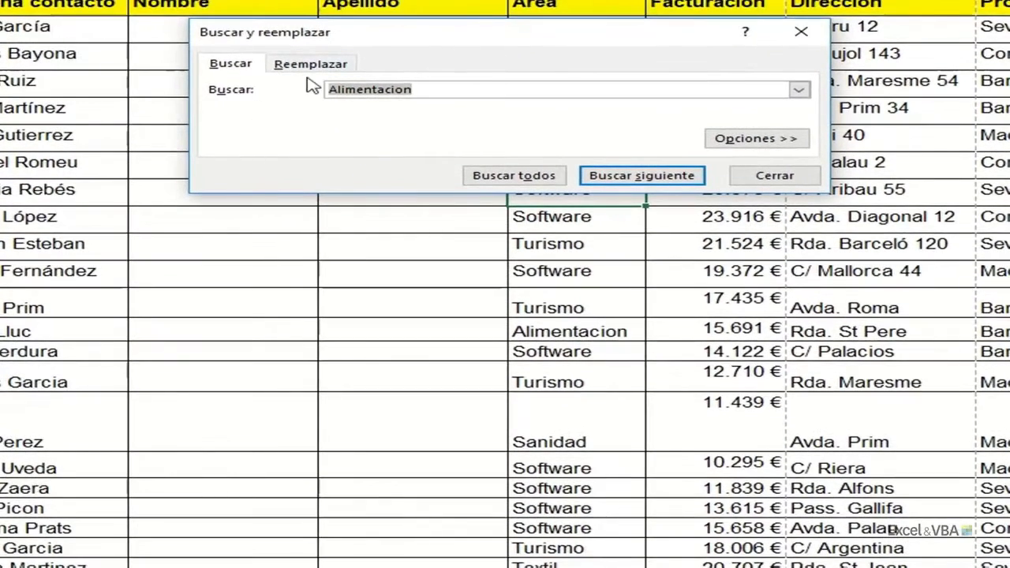
pyautogui.click(309, 68)
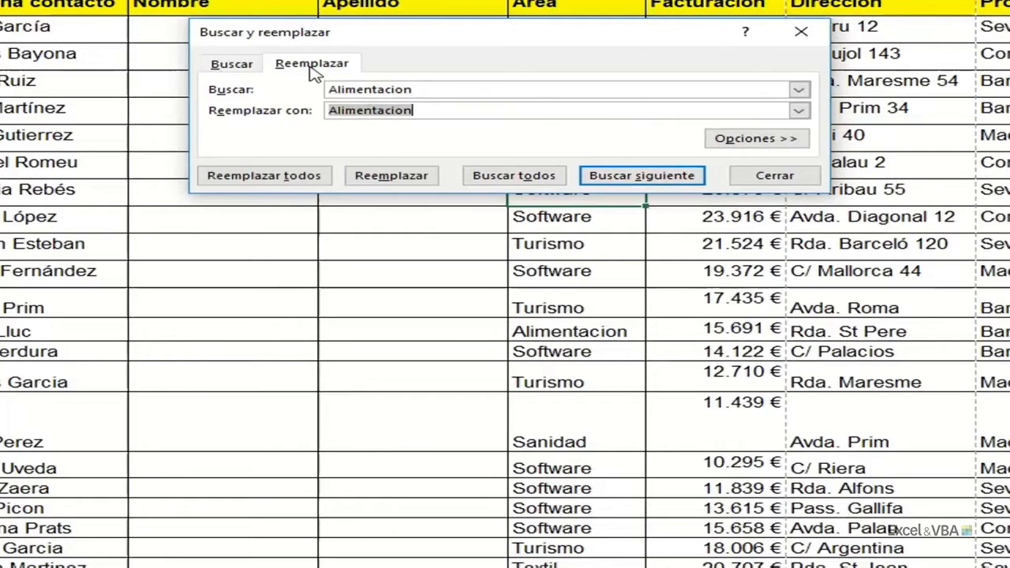
pyautogui.click(246, 66)
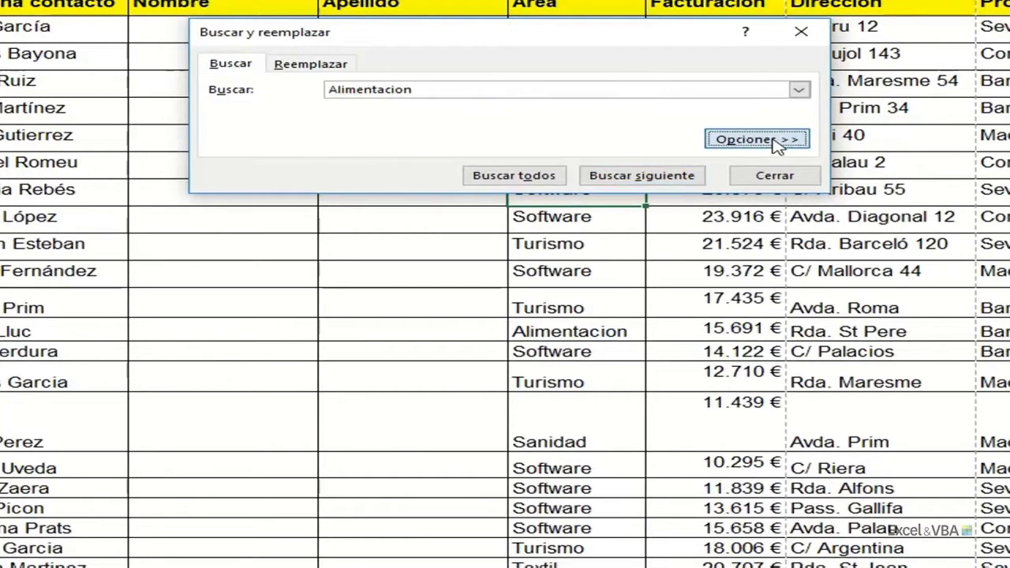
pyautogui.click(776, 142)
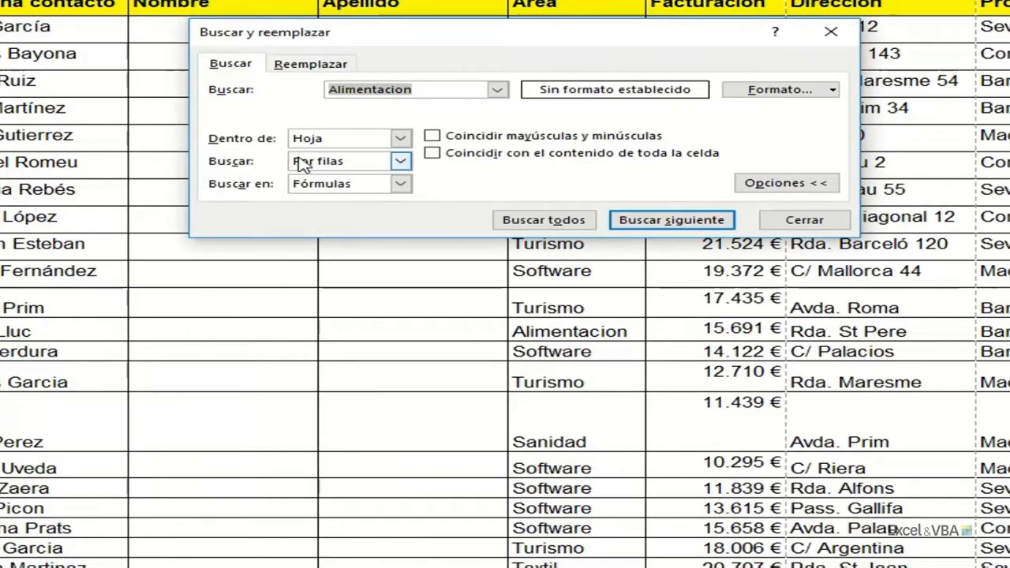
# Limit the search to the current sheet (Hoja) and step through successive occurrences of Alimentacion
pyautogui.click(400, 138)
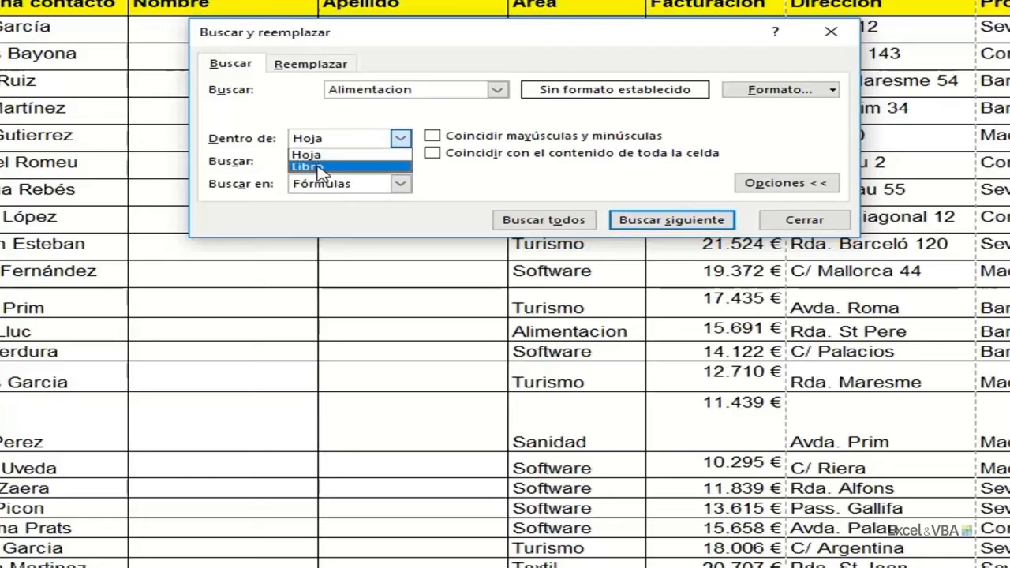
pyautogui.click(312, 155)
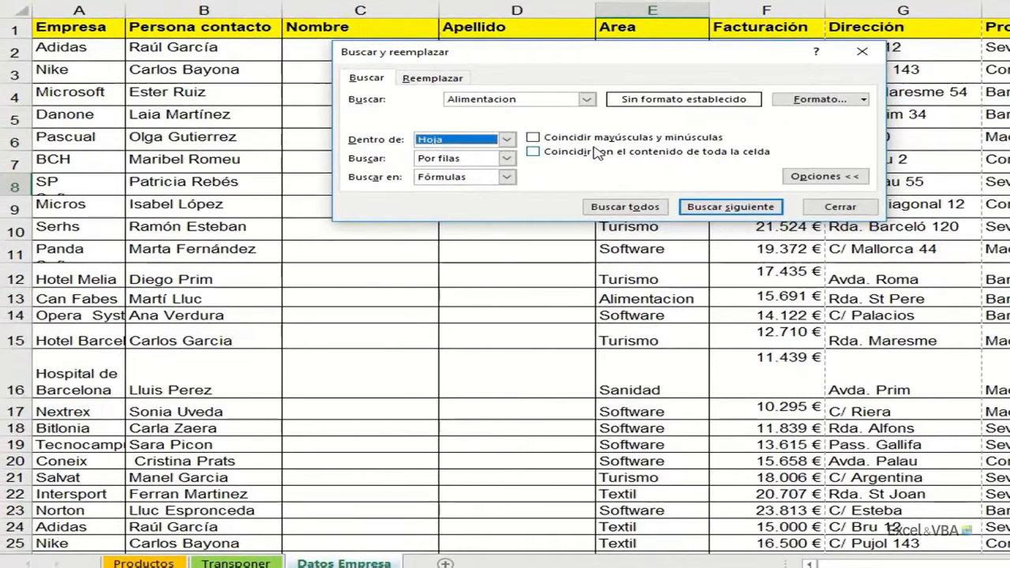
pyautogui.click(729, 209)
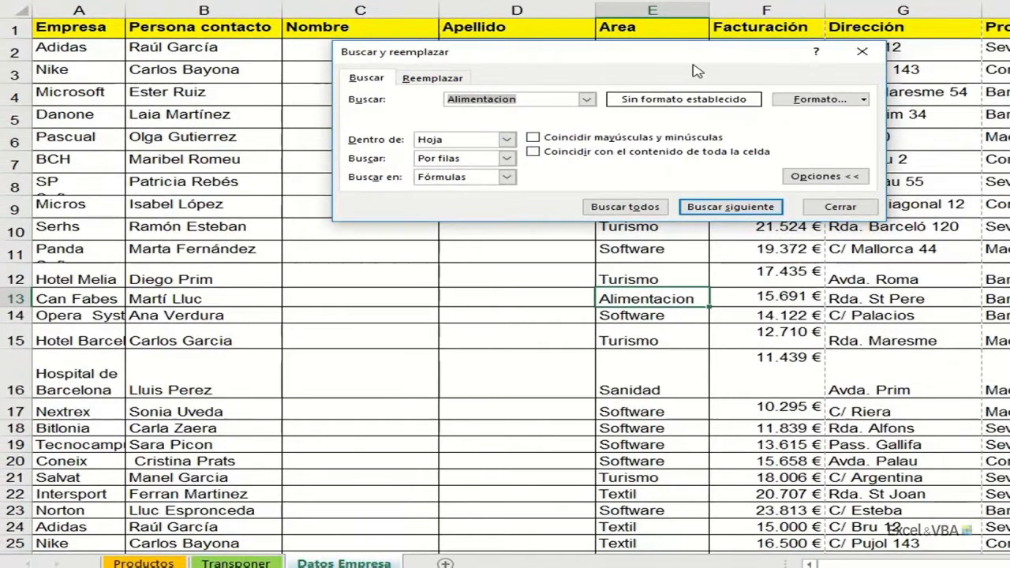
pyautogui.moveTo(694, 62)
pyautogui.mouseDown()
pyautogui.moveTo(684, 213)
pyautogui.moveTo(768, 158)
pyautogui.moveTo(744, 154)
pyautogui.moveTo(723, 101)
pyautogui.mouseUp()
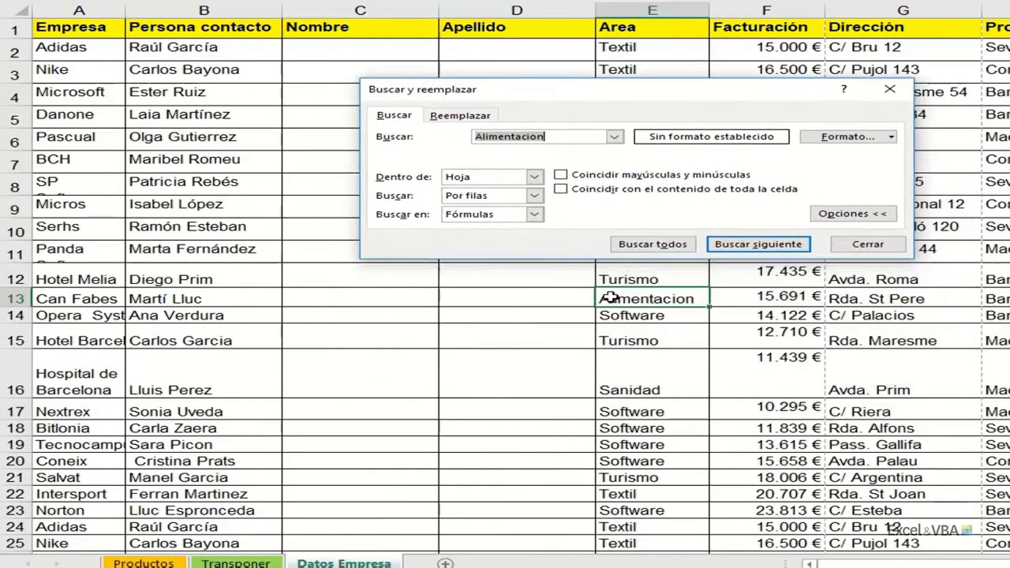
pyautogui.click(758, 245)
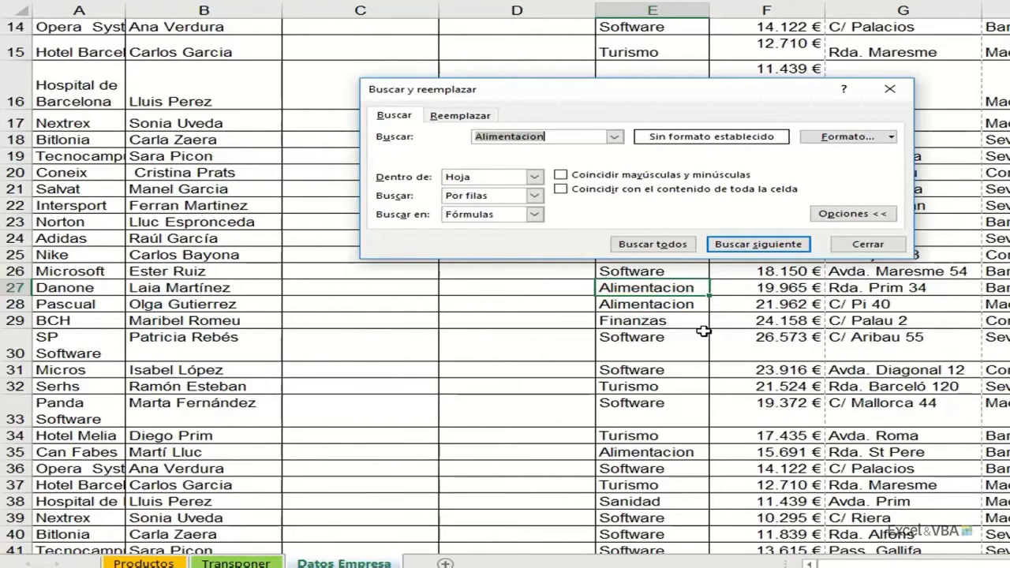
# Set up a replacement of Alimentacion with Alimentación, with the extended options collapsed and the dialog clear of the Area data
pyautogui.click(478, 116)
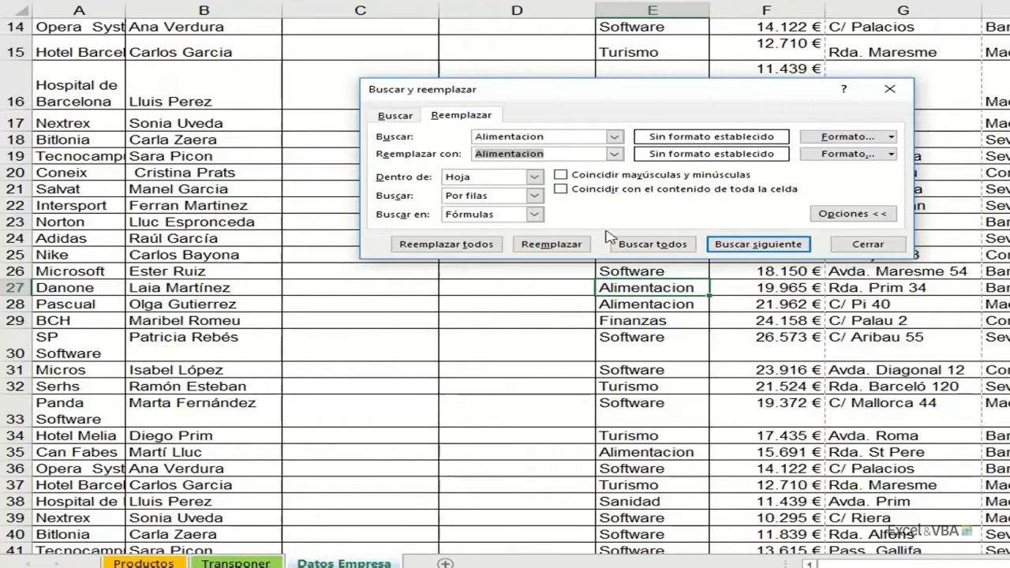
pyautogui.click(851, 219)
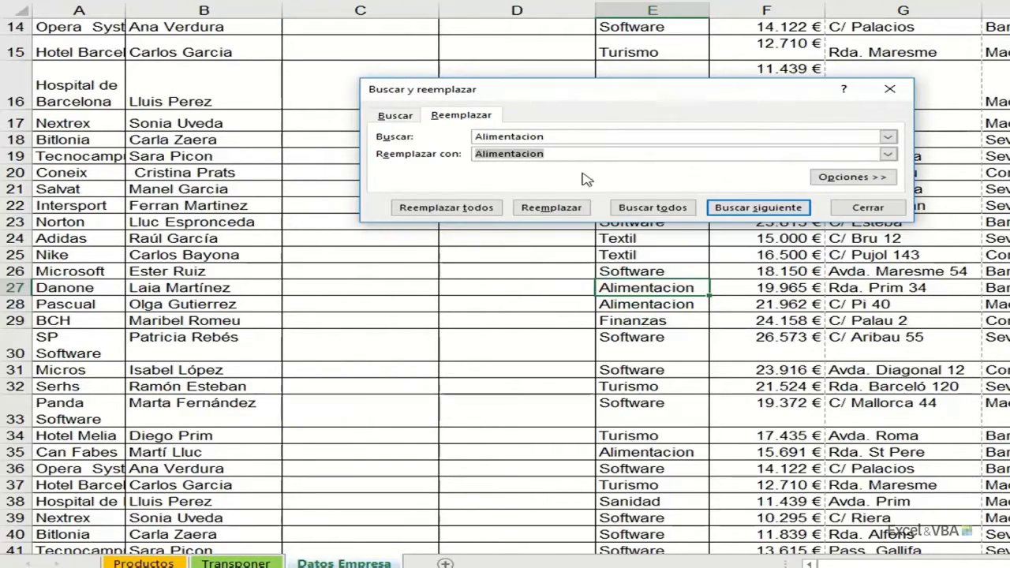
pyautogui.click(565, 155)
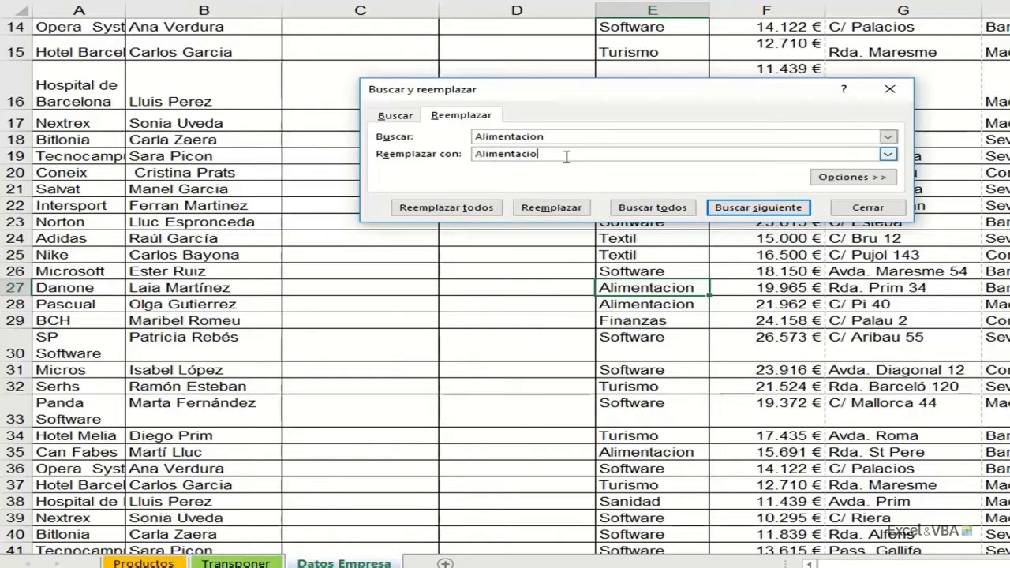
pyautogui.press('BackSpace')
pyautogui.press('BackSpace')
pyautogui.write('ón')
pyautogui.moveTo(597, 98); pyautogui.dragTo(426, 30)
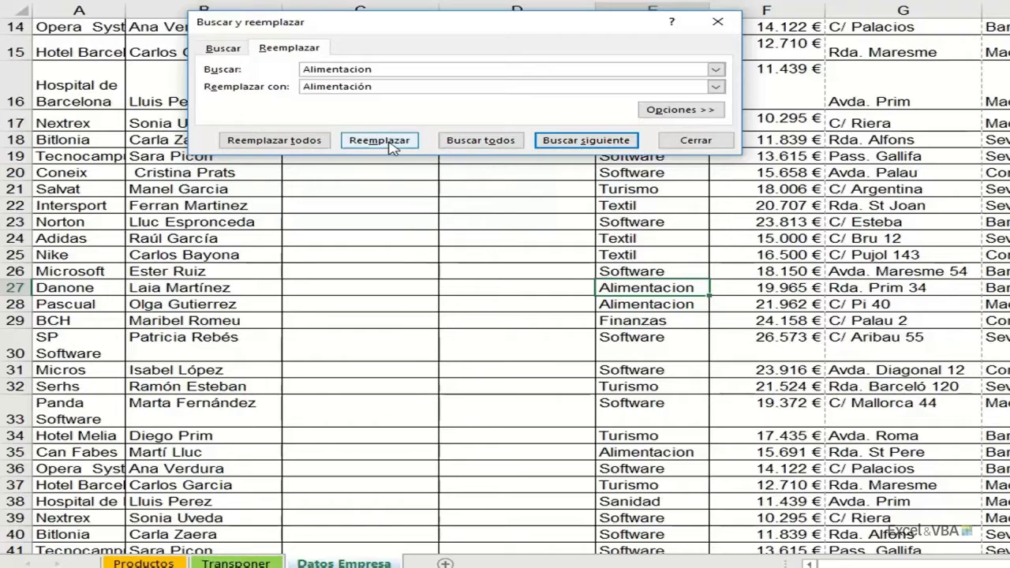
# Replace the Alimentacion entry in E28 with Alimentación, and replace all the remaining occurrences as well
pyautogui.click(562, 147)
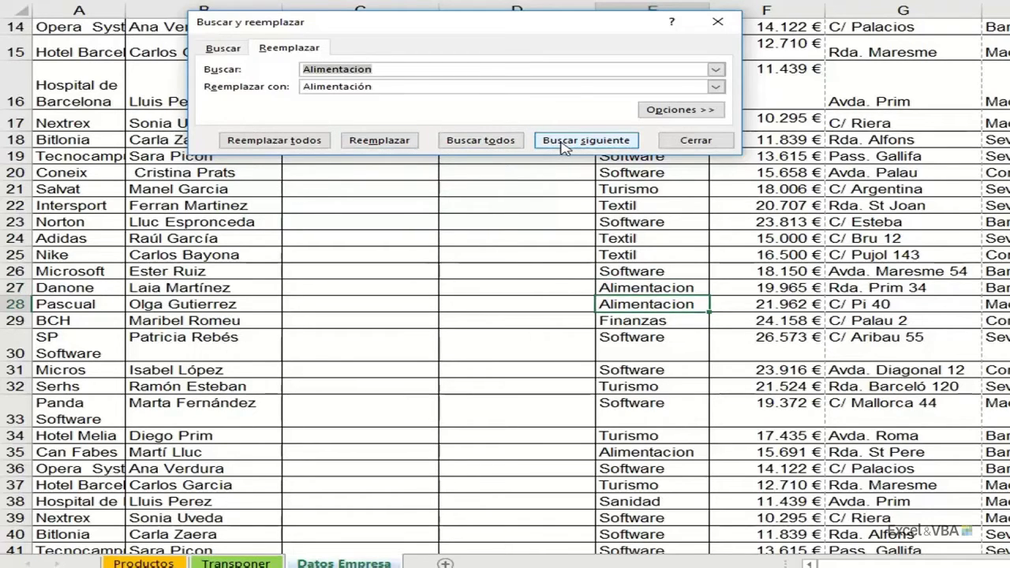
pyautogui.moveTo(601, 29); pyautogui.dragTo(578, 46)
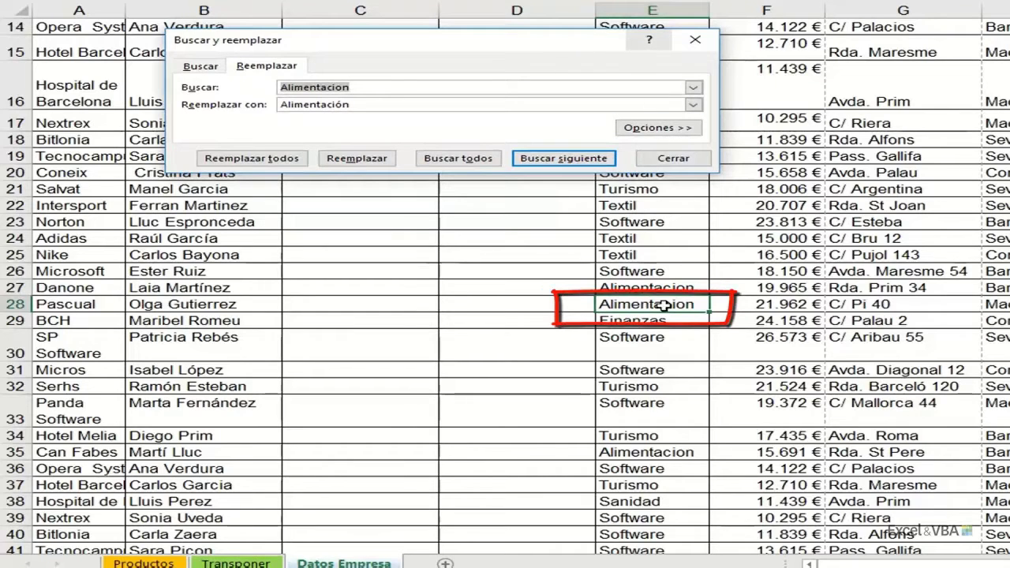
pyautogui.click(357, 159)
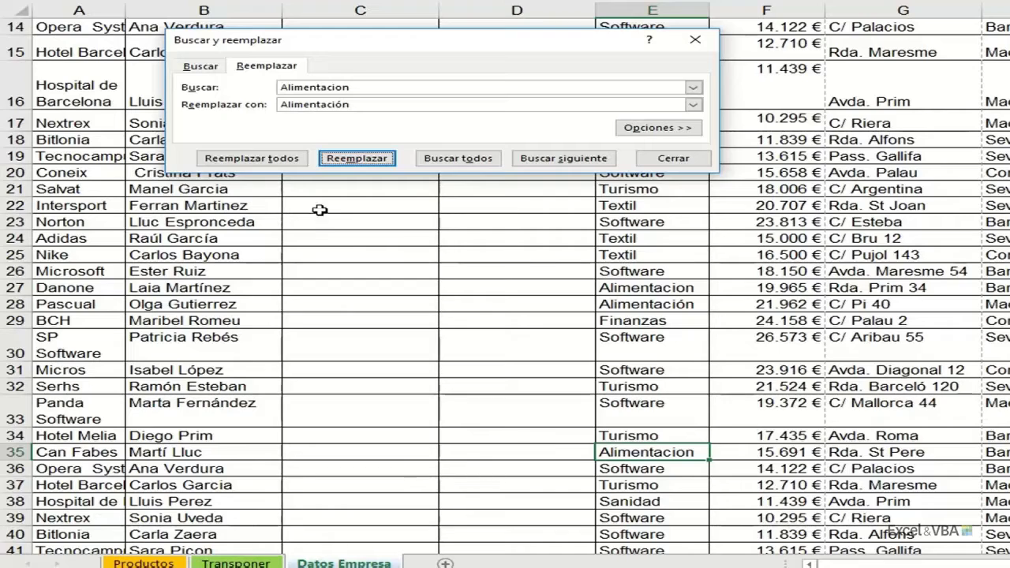
pyautogui.click(254, 158)
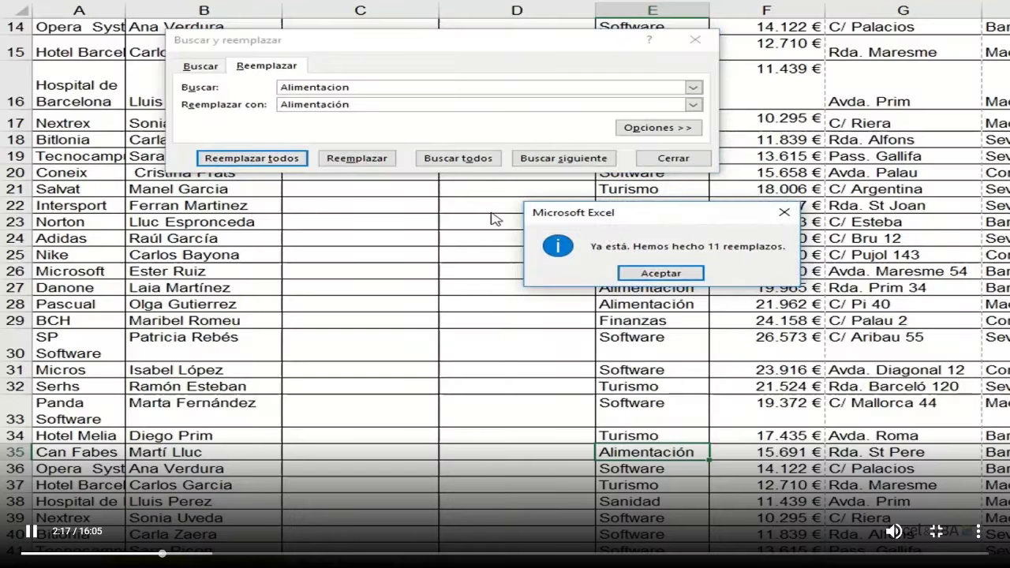
pyautogui.click(646, 271)
# Search once more for the unaccented Alimentacion to check the replacement, and close the find dialog
pyautogui.click(200, 66)
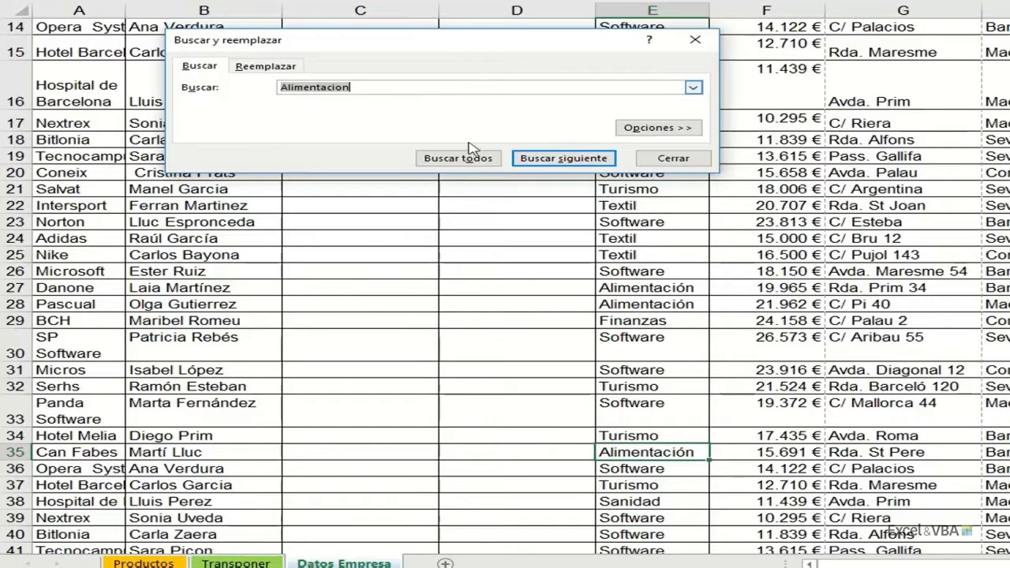
pyautogui.click(562, 158)
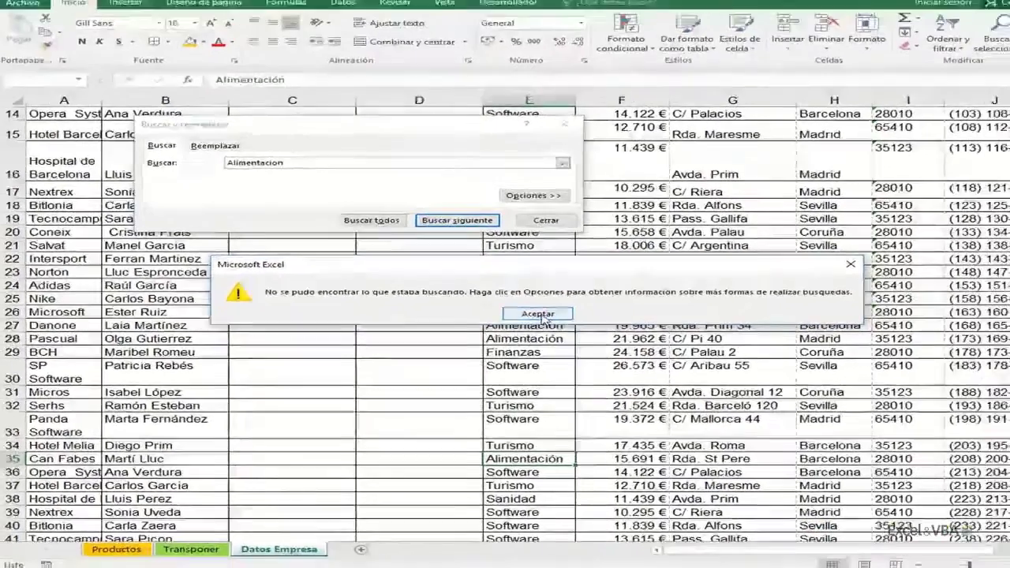
pyautogui.click(649, 277)
pyautogui.click(522, 233)
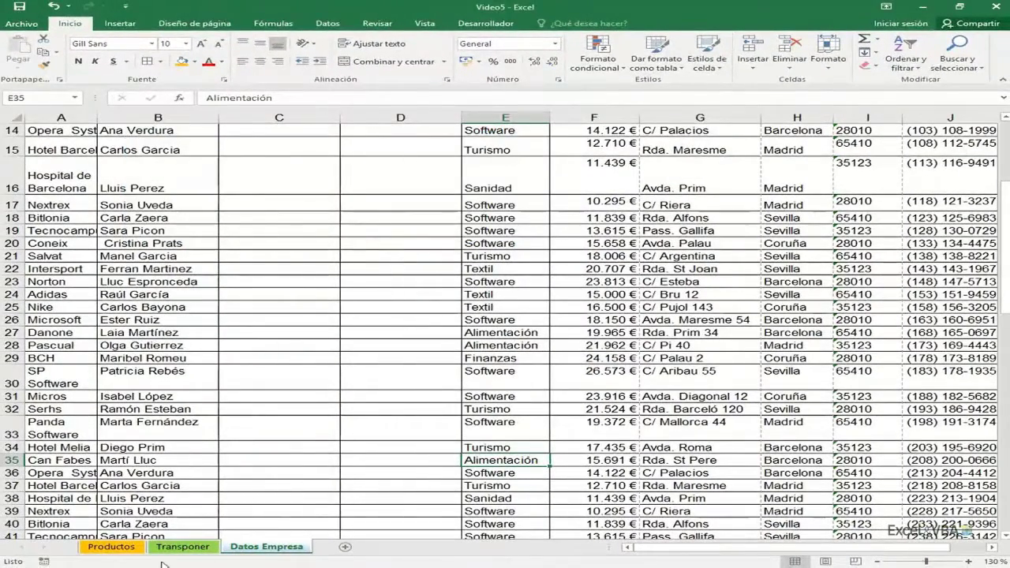
# Switch to the Productos sheet and review the available copy options and the format painter description
pyautogui.click(121, 550)
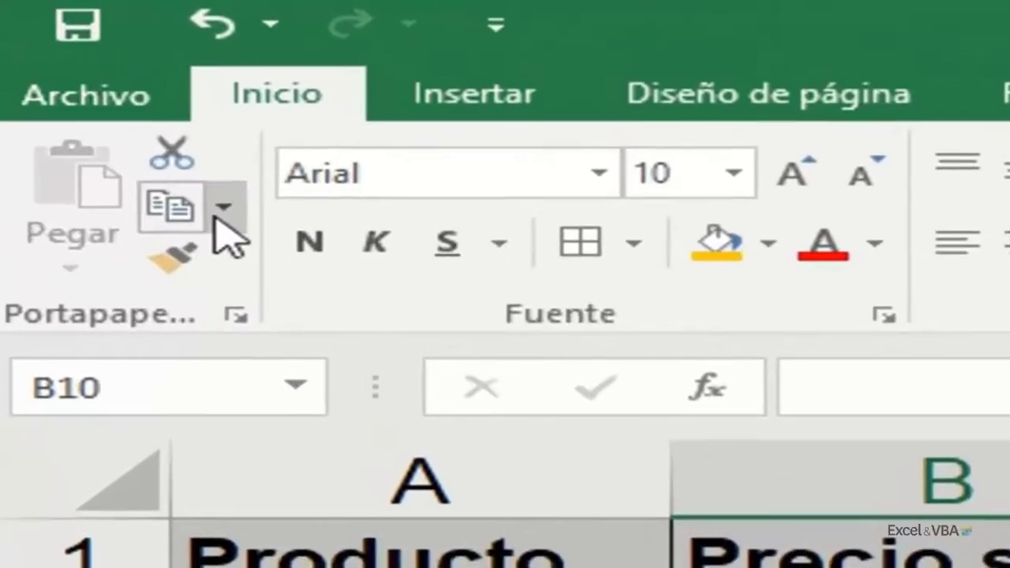
pyautogui.click(220, 213)
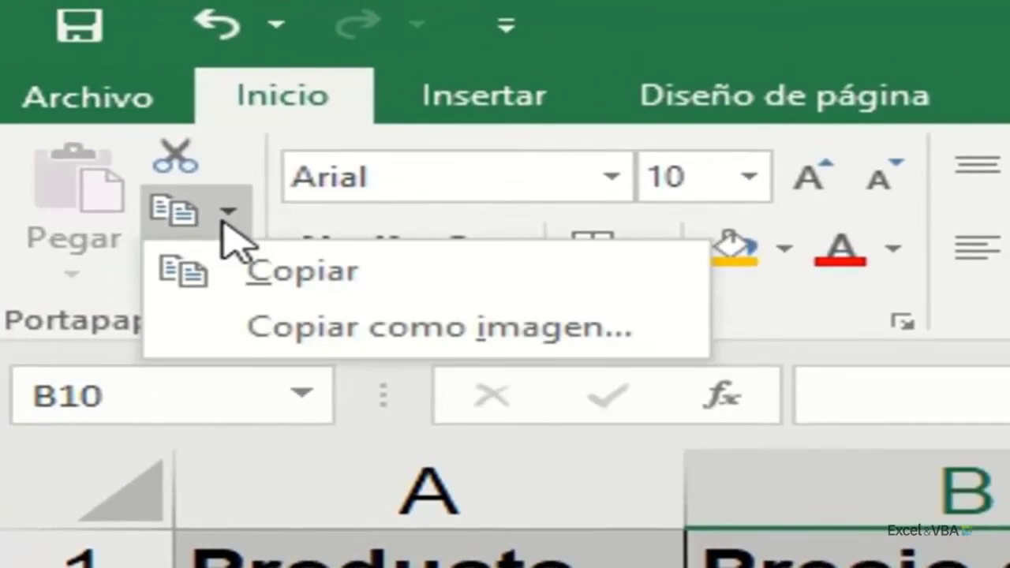
pyautogui.click(225, 210)
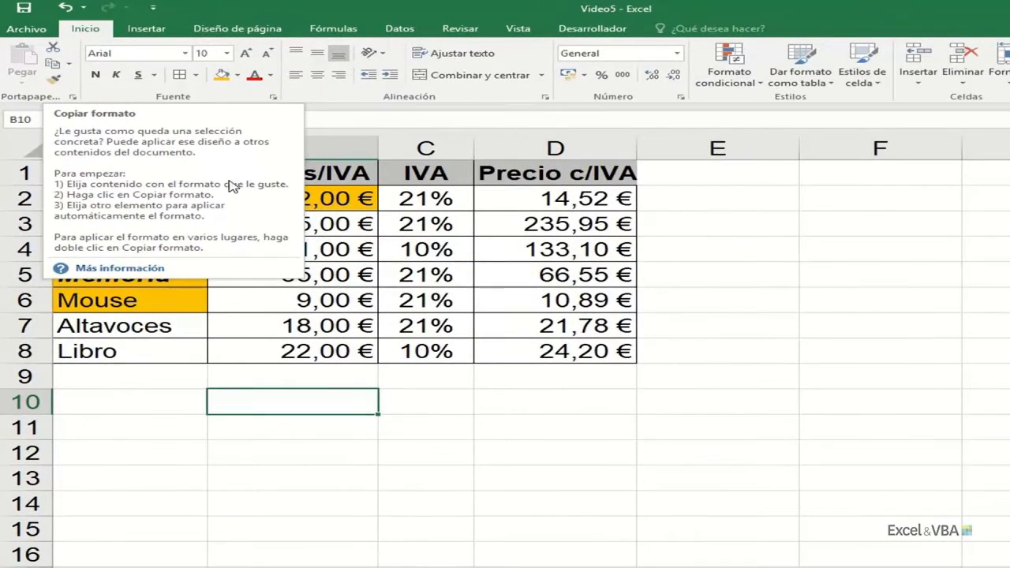
pyautogui.click(357, 305)
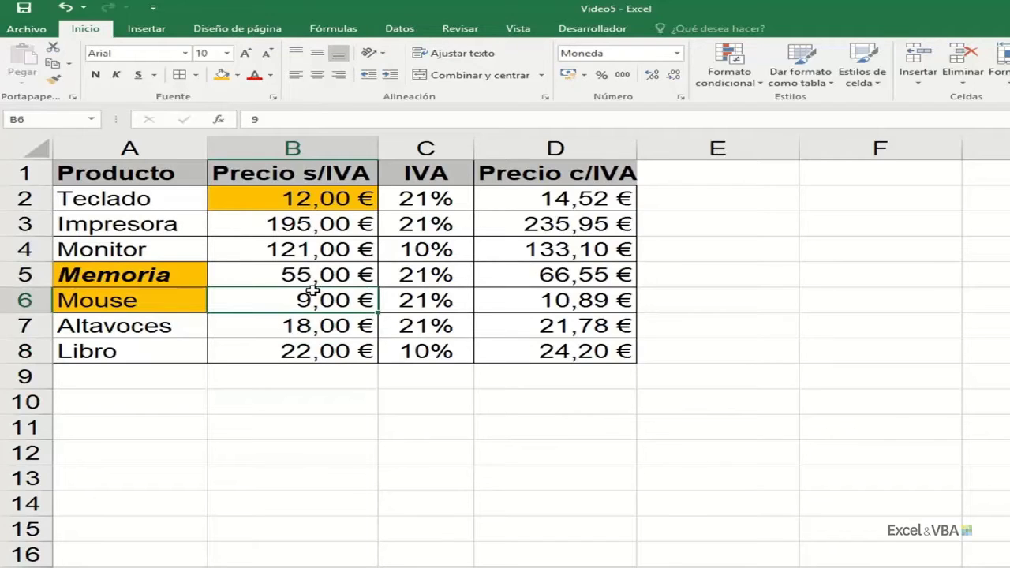
# Copy the Teclado cell A2 and paste it into cell F2
pyautogui.click(141, 202)
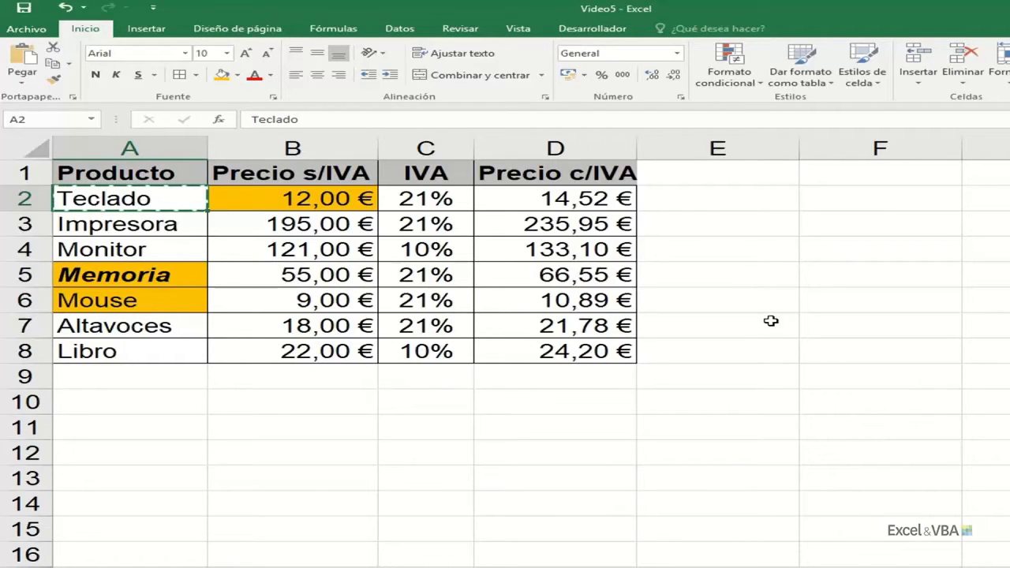
pyautogui.click(874, 200)
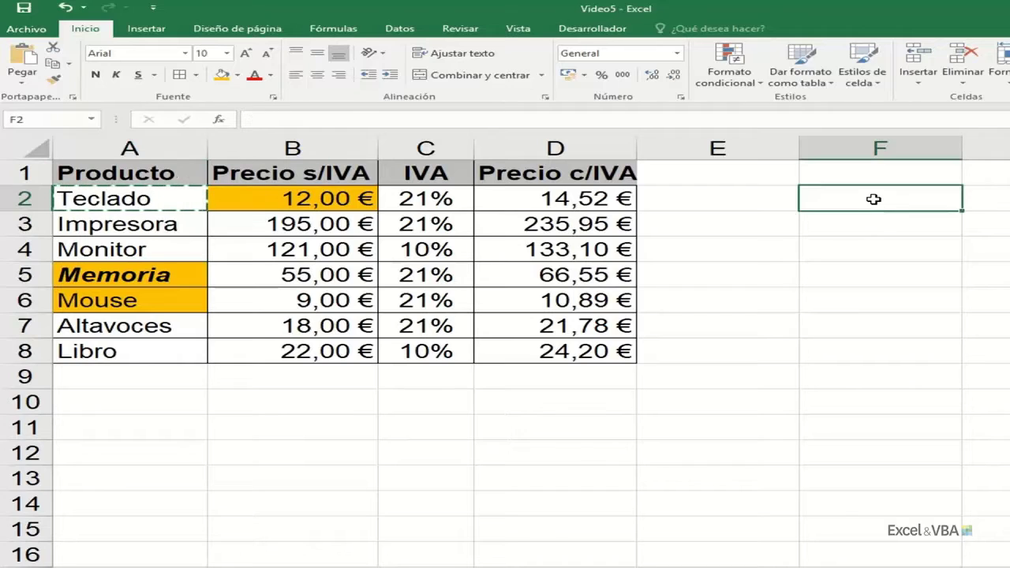
pyautogui.hotkey('ctrl', 'v')
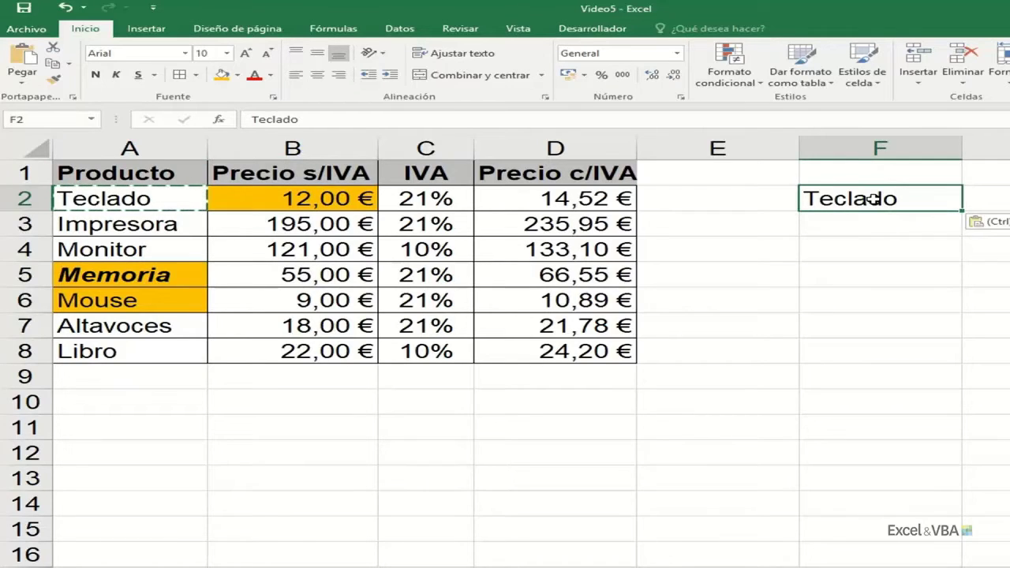
pyautogui.click(868, 271)
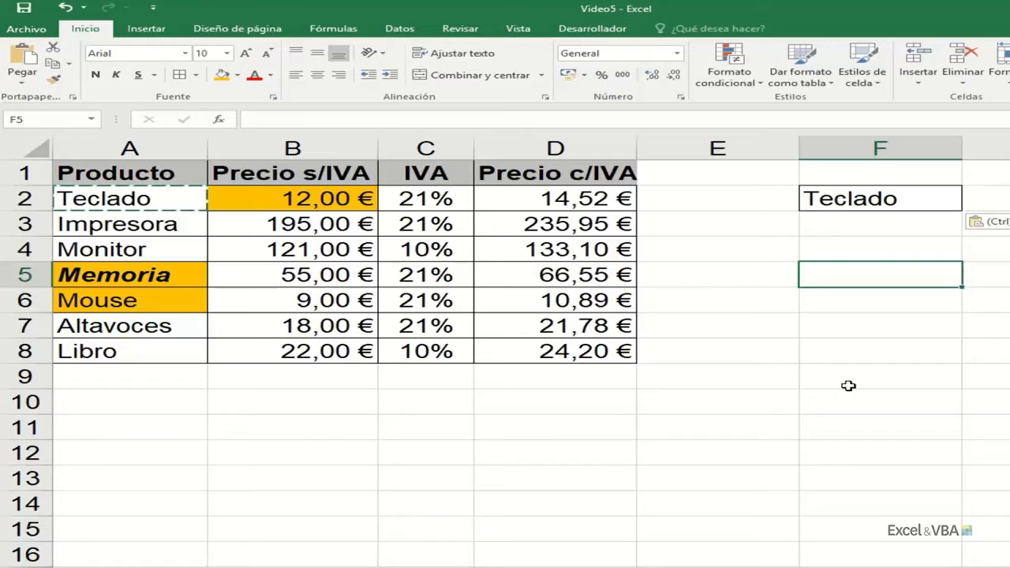
# Copy the formatted Memoria cell A5, select B10 as the destination and review the available paste options
pyautogui.click(174, 276)
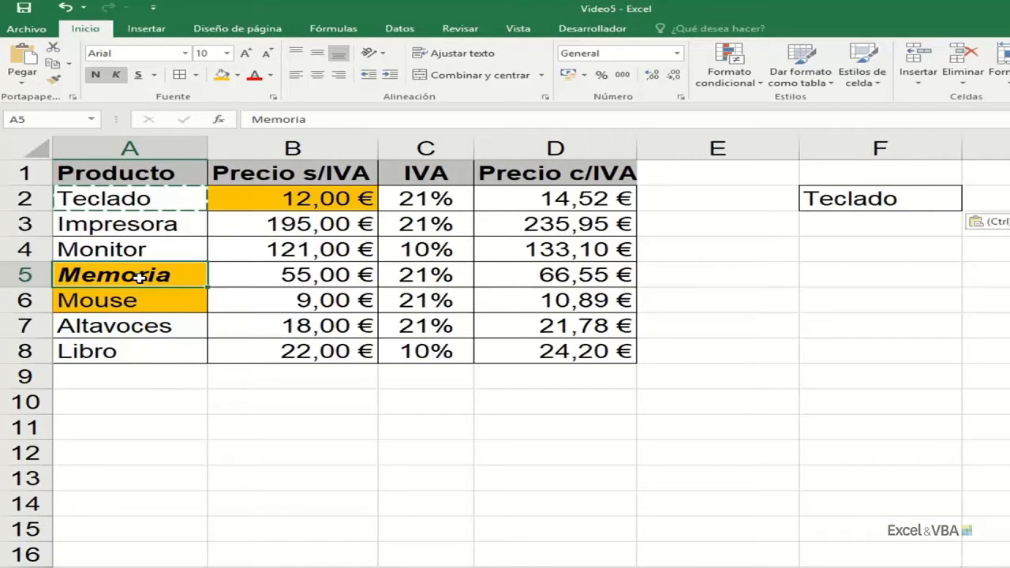
pyautogui.hotkey('ctrl', 'c')
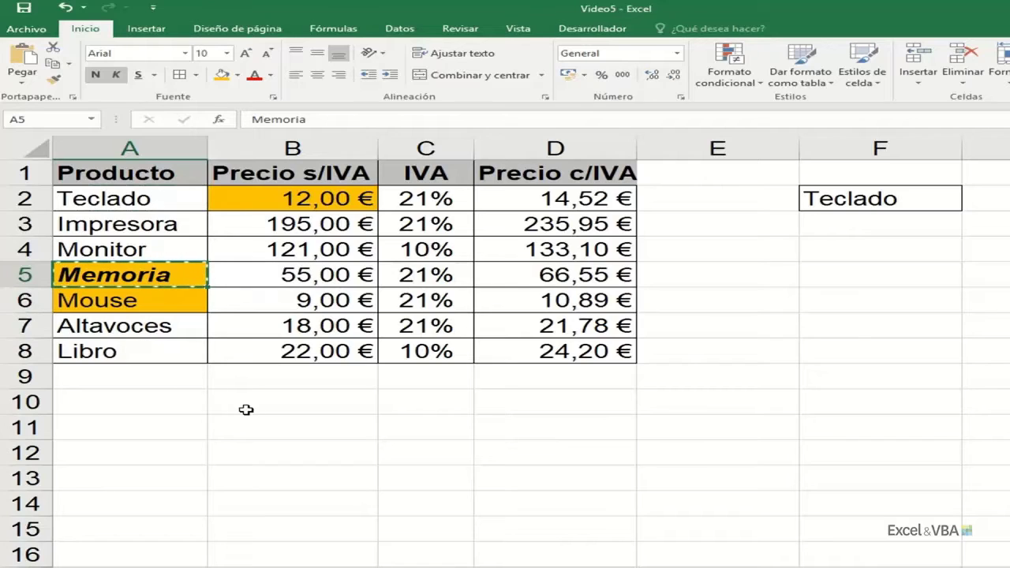
pyautogui.click(269, 402)
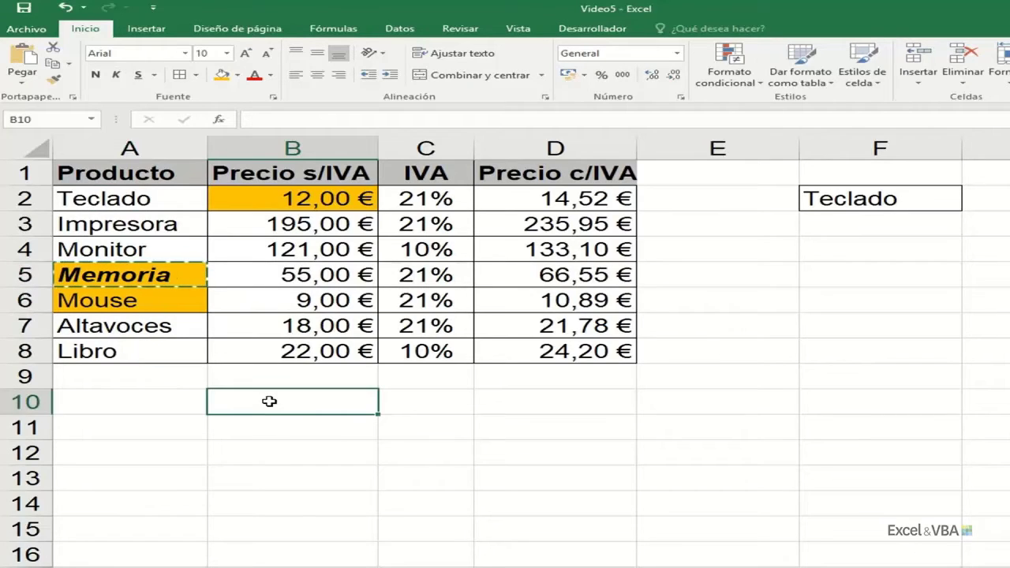
pyautogui.click(22, 89)
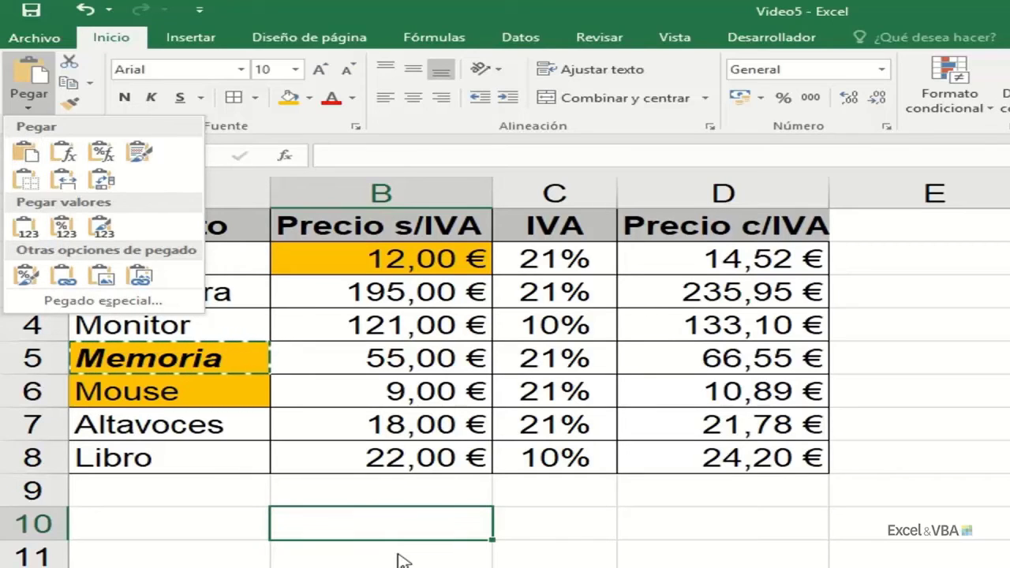
pyautogui.click(613, 521)
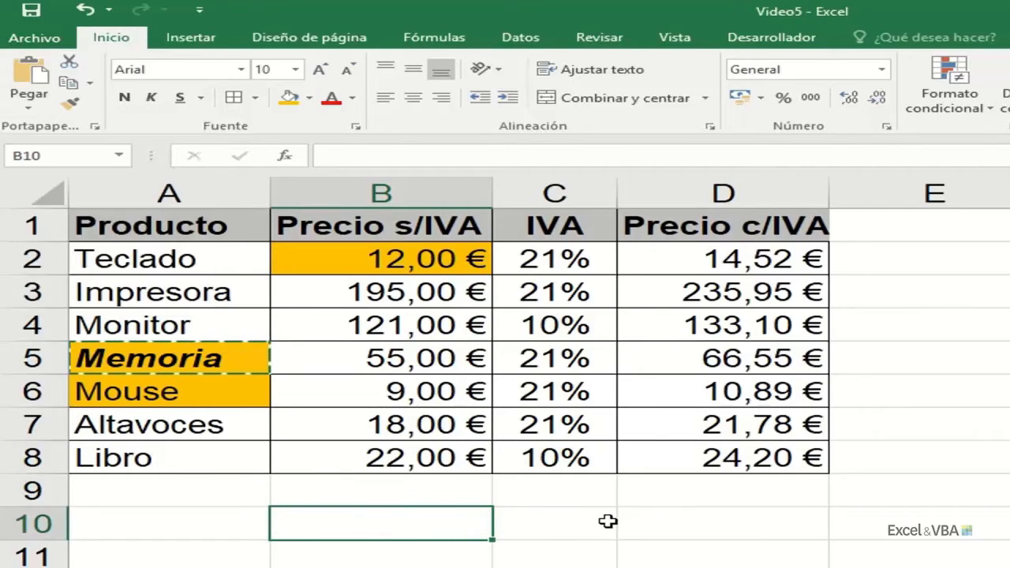
# Inspect the formula behind the Teclado price with IVA in cell D2
pyautogui.click(693, 264)
pyautogui.press('F2')
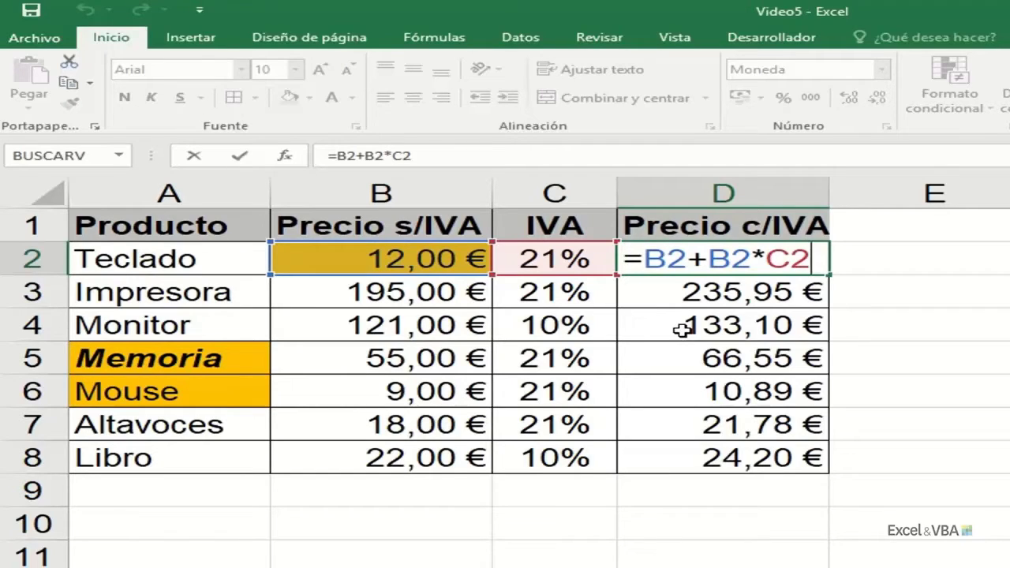
pyautogui.hotkey('ctrl', 'Return')
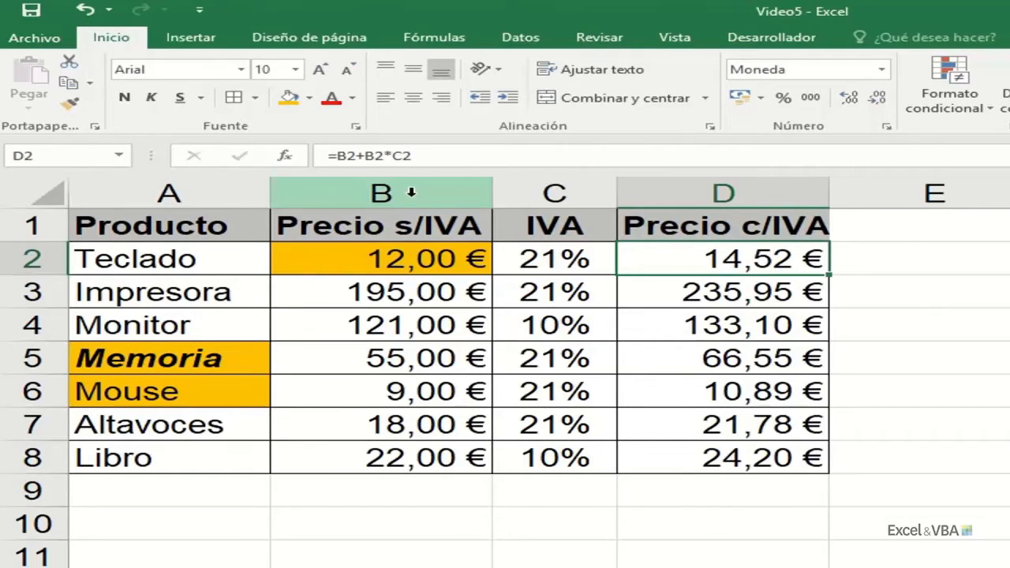
# Hide the Precio s/IVA and IVA columns, B and C
pyautogui.moveTo(411, 197); pyautogui.dragTo(511, 268)
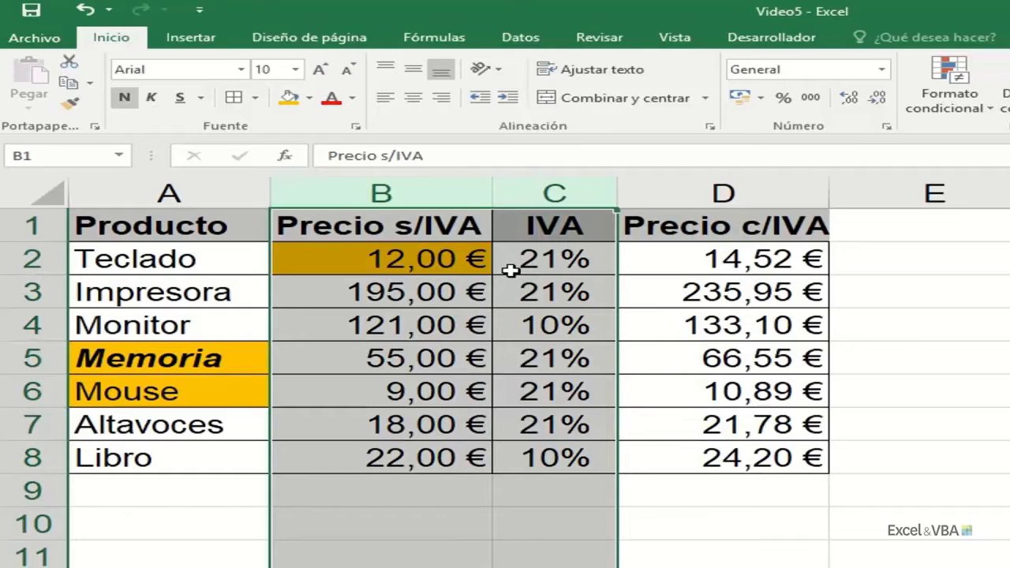
pyautogui.rightClick(539, 199)
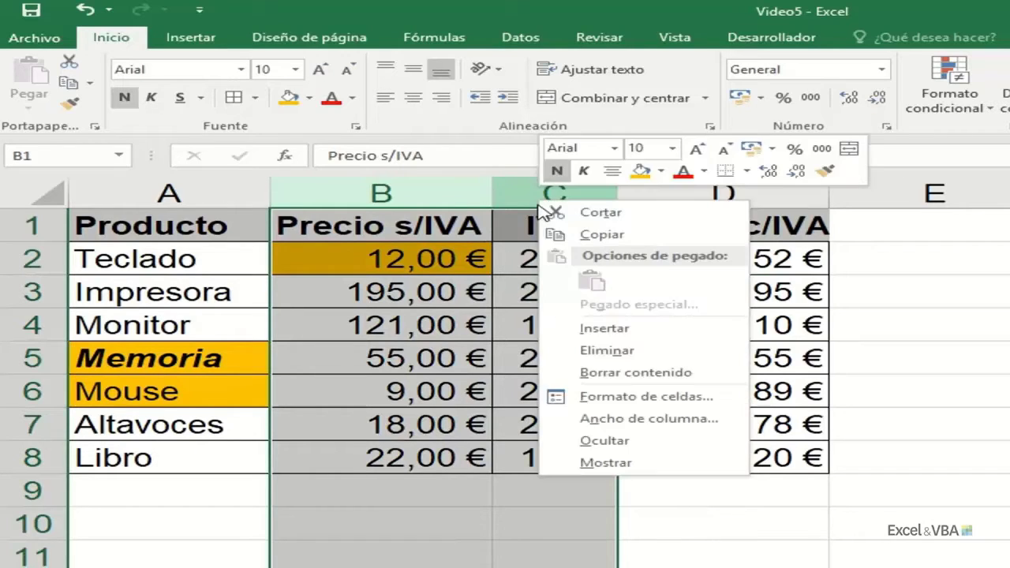
pyautogui.click(600, 442)
pyautogui.click(757, 435)
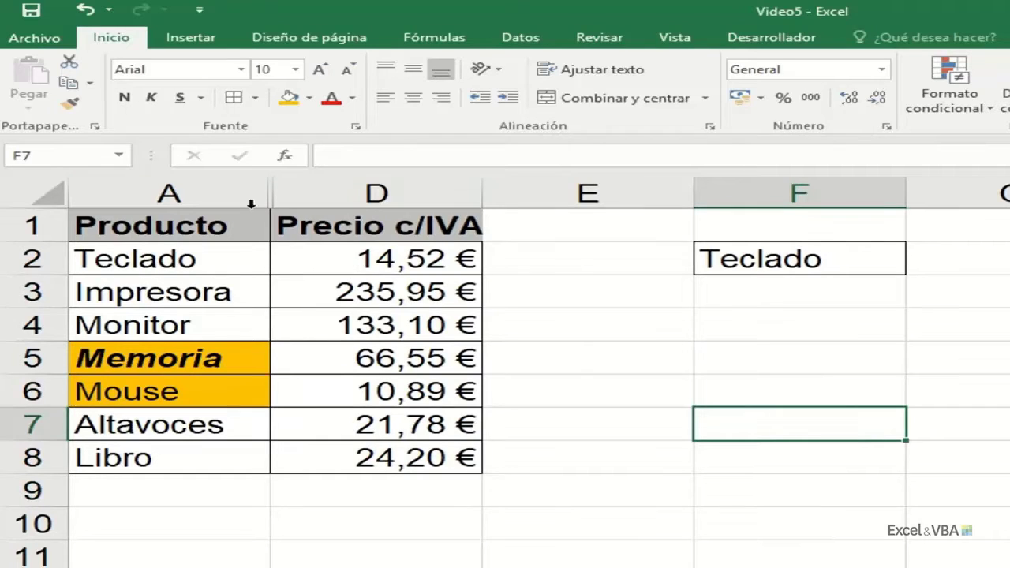
# Unhide the hidden columns between A and D
pyautogui.moveTo(251, 203); pyautogui.dragTo(316, 195)
pyautogui.rightClick(315, 195)
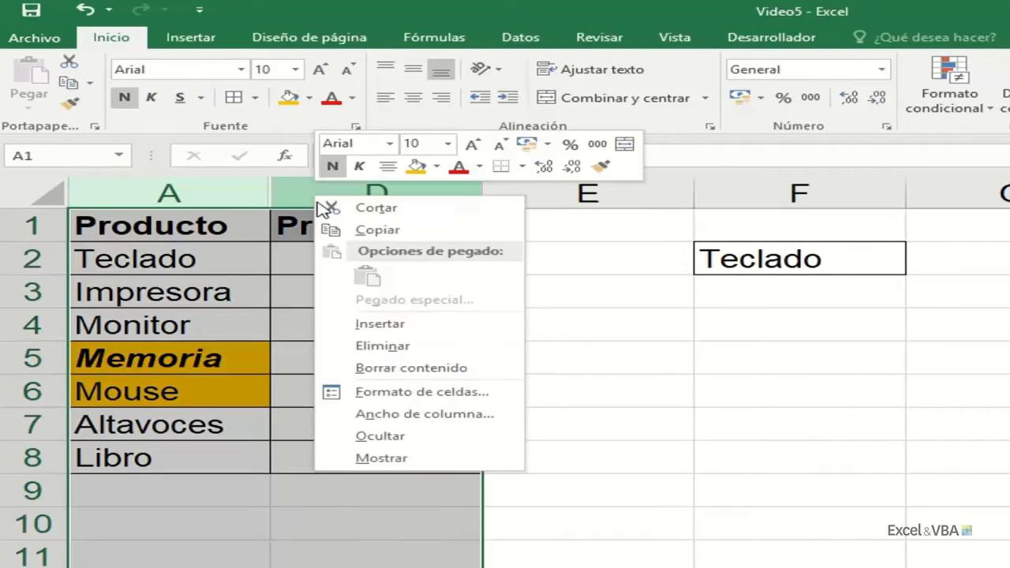
pyautogui.click(381, 458)
pyautogui.click(410, 390)
# Delete columns B and C, which feed the Precio c/IVA formulas
pyautogui.moveTo(398, 194); pyautogui.dragTo(533, 198)
pyautogui.rightClick(535, 198)
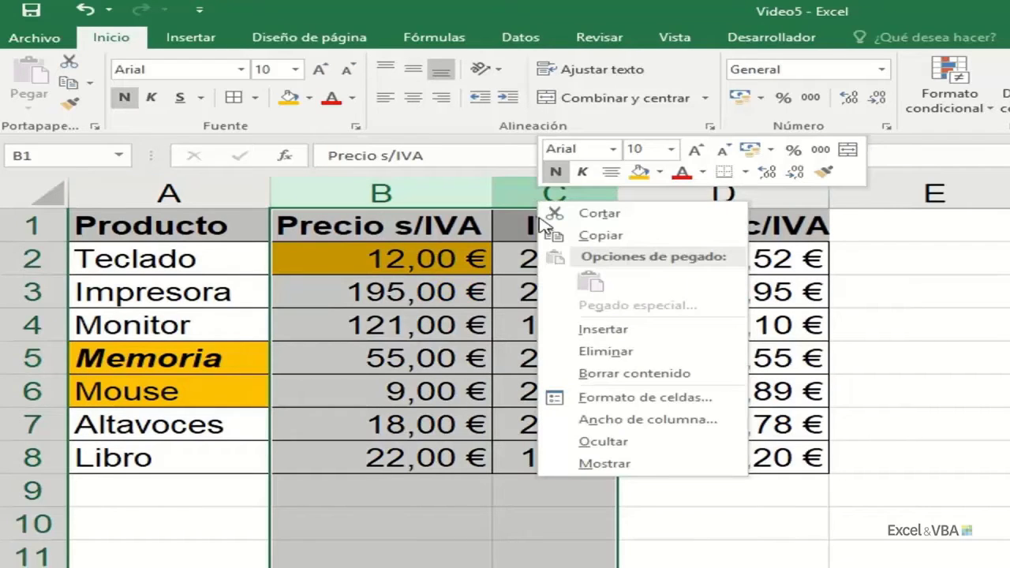
pyautogui.click(581, 356)
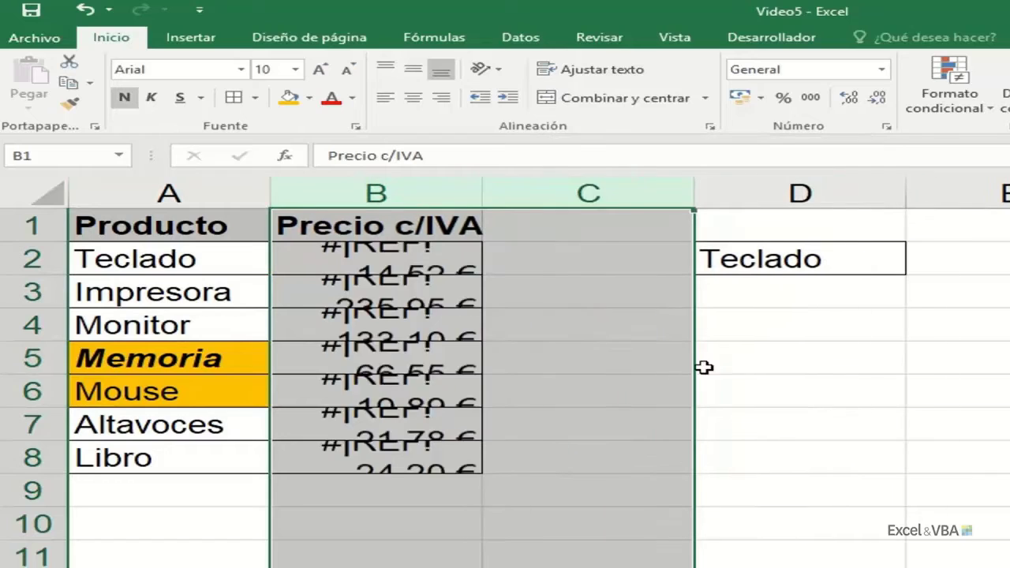
pyautogui.click(543, 359)
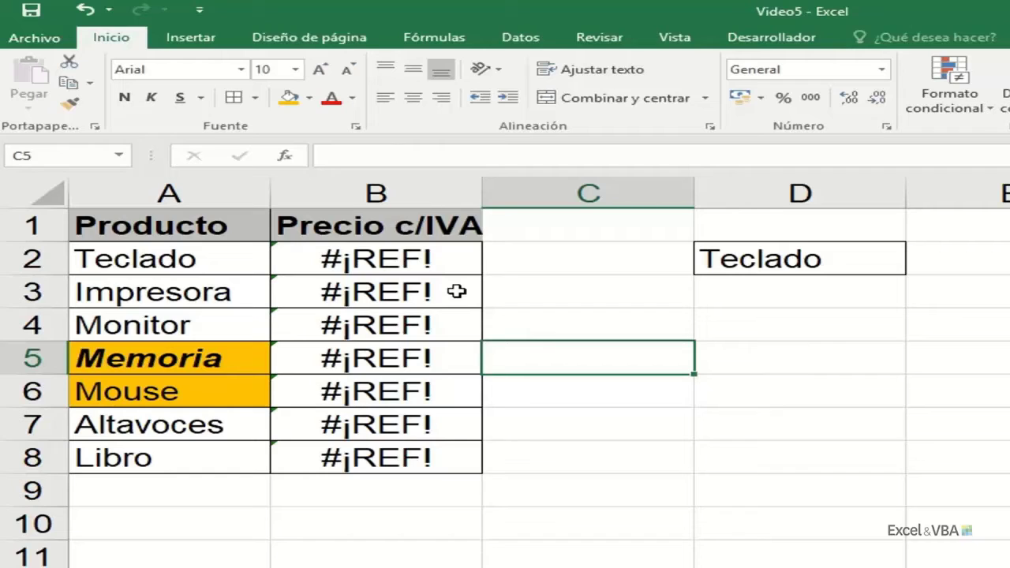
# Inspect the formula in cell B2 and undo the deletion of the two columns
pyautogui.click(430, 264)
pyautogui.press('F2')
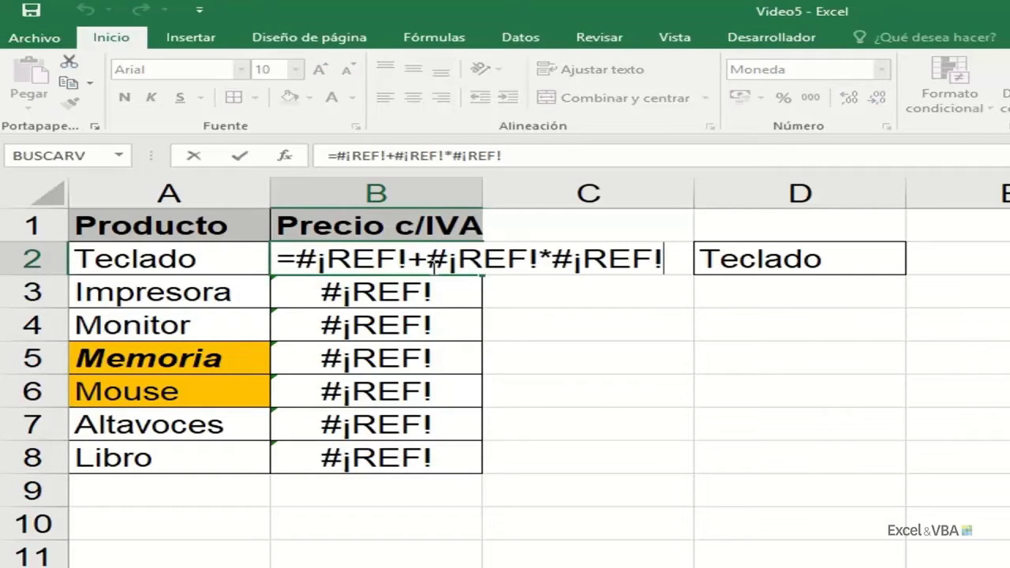
pyautogui.press('Escape')
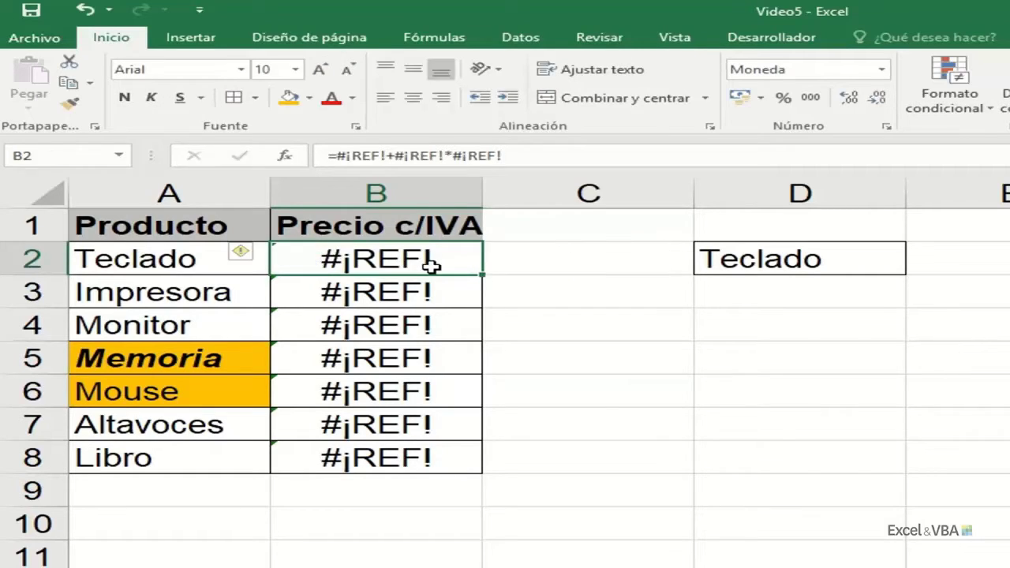
pyautogui.hotkey('ctrl', 'z')
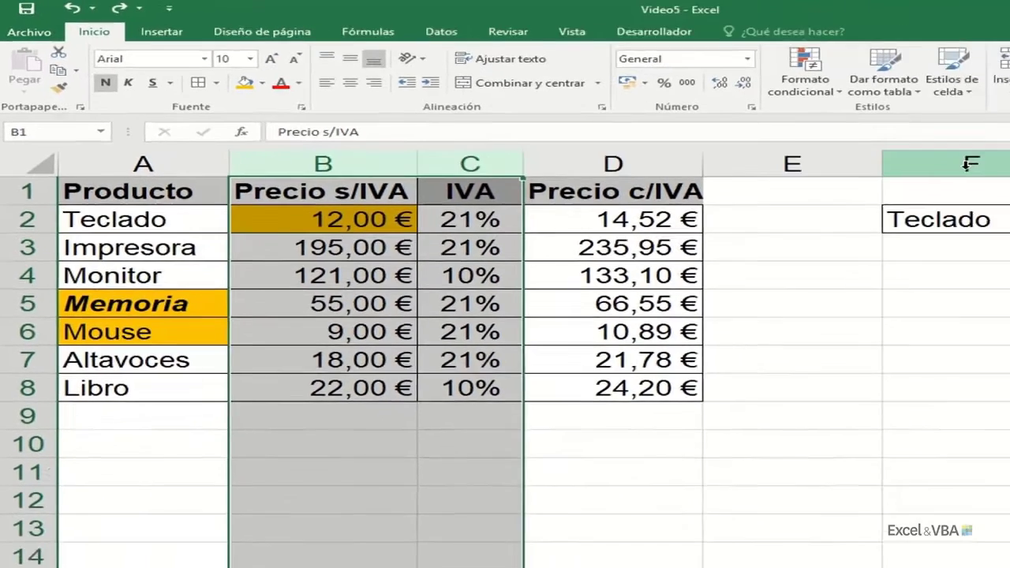
# Delete column F, which holds the pasted Teclado cell
pyautogui.click(820, 138)
pyautogui.rightClick(824, 138)
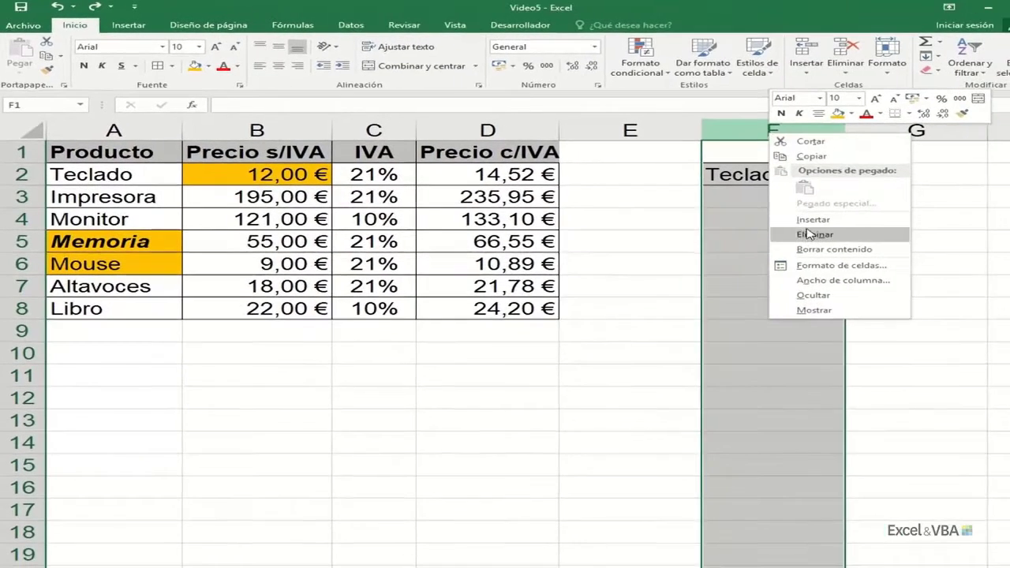
pyautogui.click(864, 251)
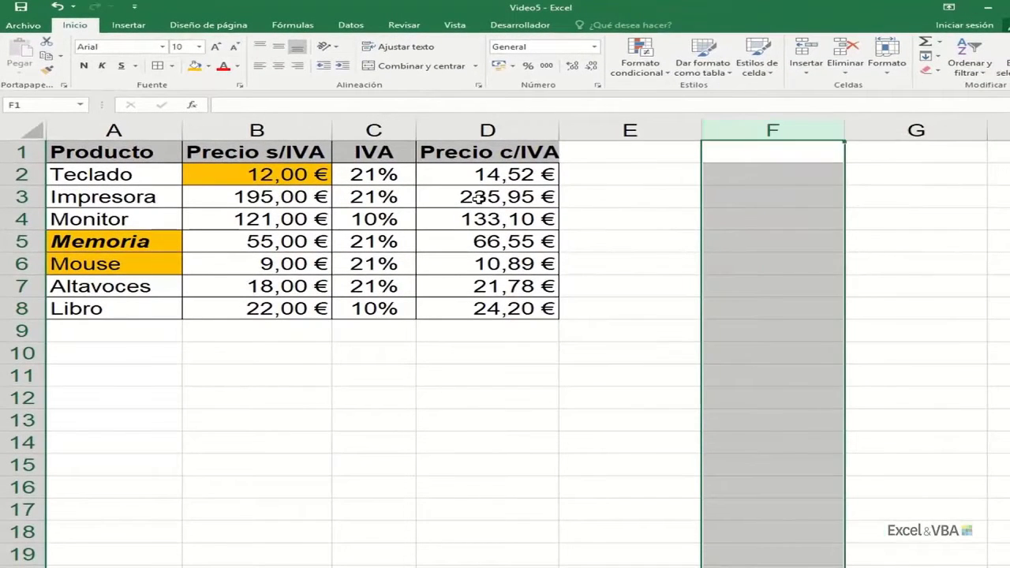
# Copy the Precio c/IVA range D1:D8 and paste only its values starting at cell E1
pyautogui.click(479, 197)
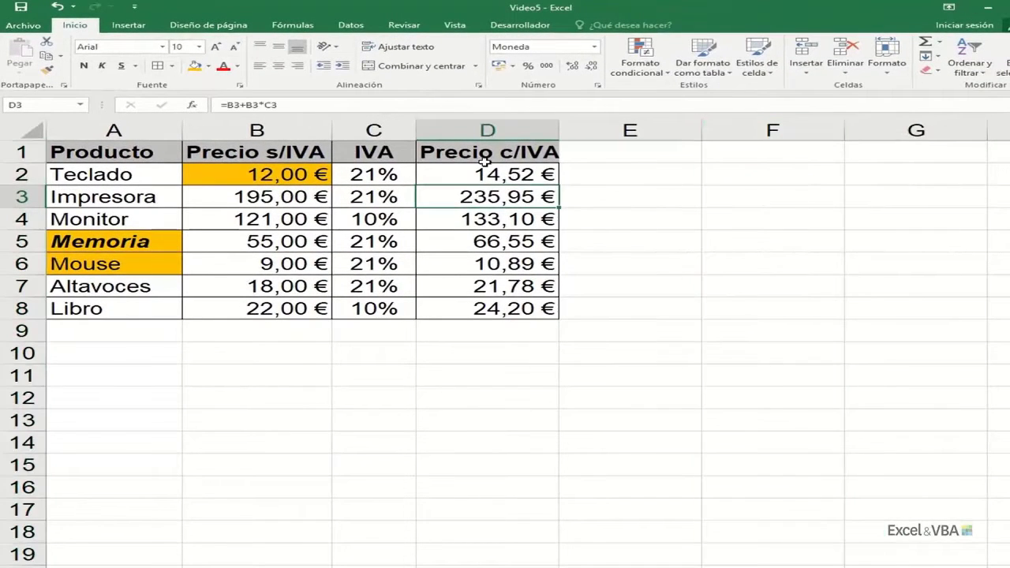
pyautogui.moveTo(483, 153); pyautogui.dragTo(489, 305)
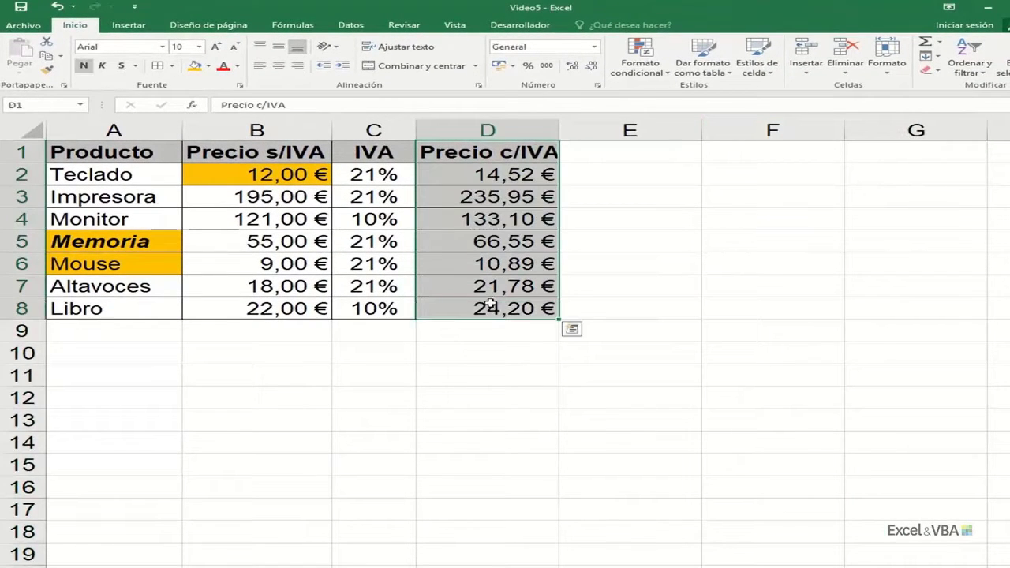
pyautogui.click(45, 58)
pyautogui.click(658, 155)
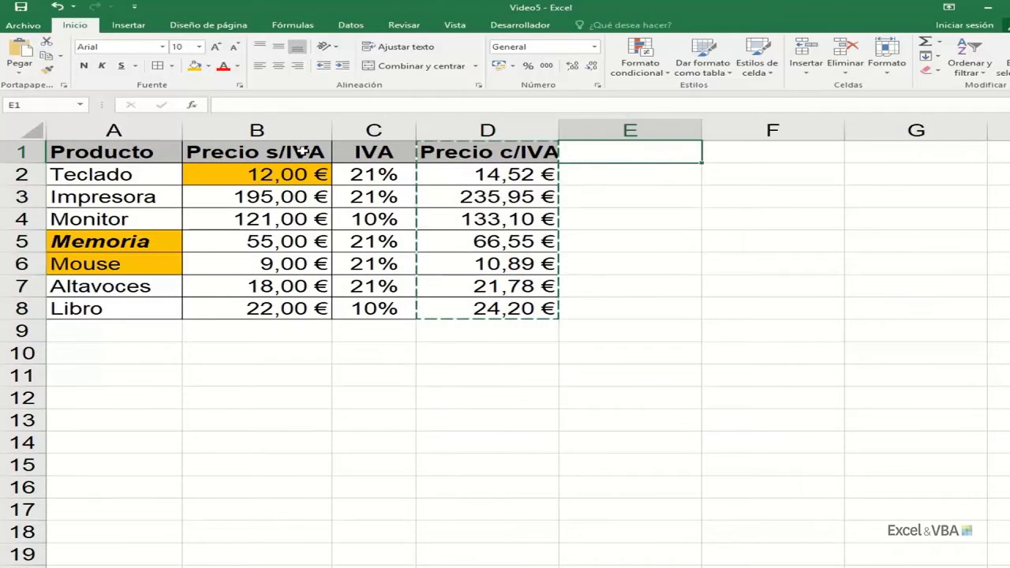
pyautogui.click(20, 71)
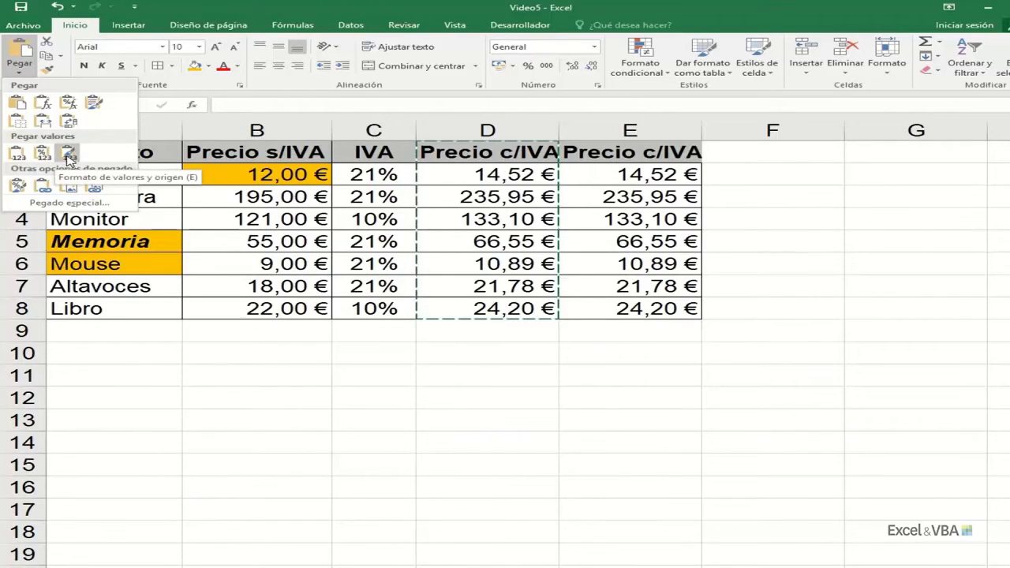
pyautogui.click(18, 155)
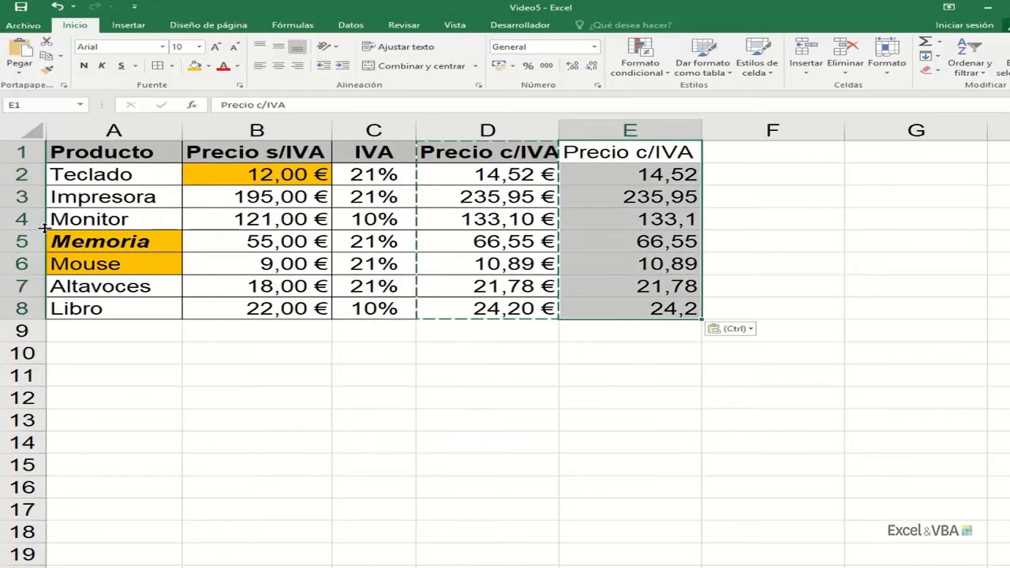
# Check whether the pasted cell E2 contains a plain value or a formula
pyautogui.click(629, 174)
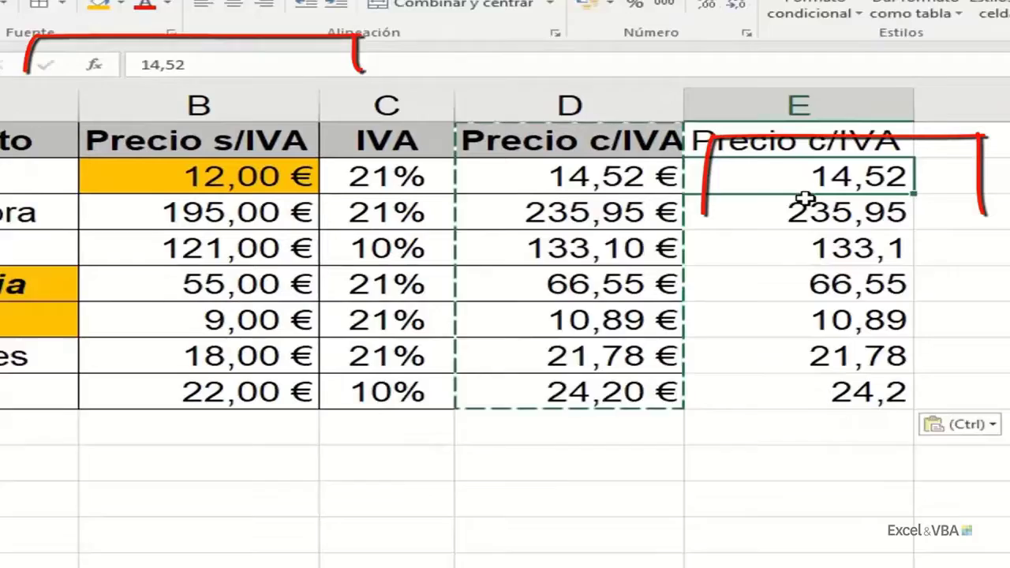
pyautogui.press('F2')
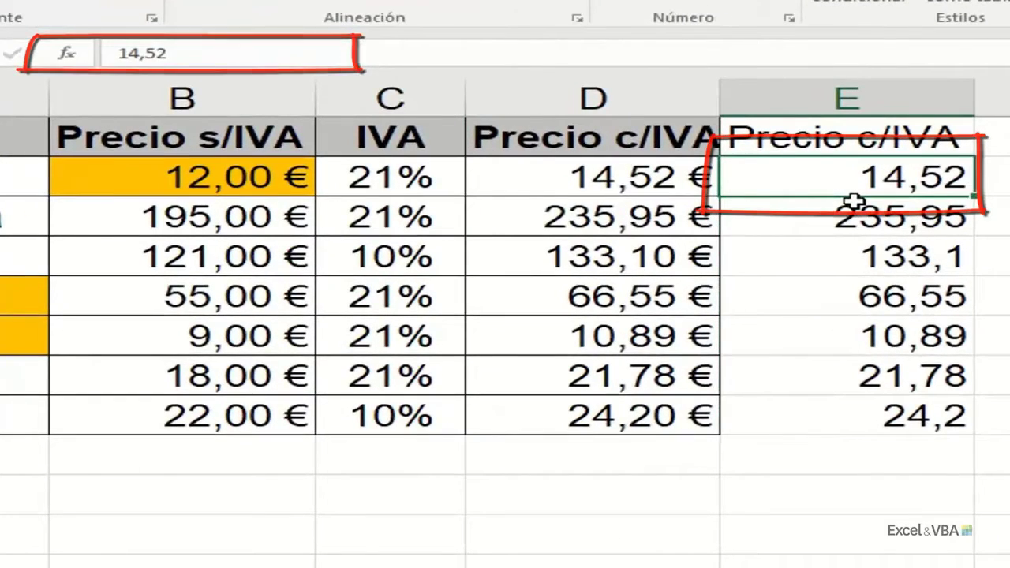
pyautogui.press('Escape')
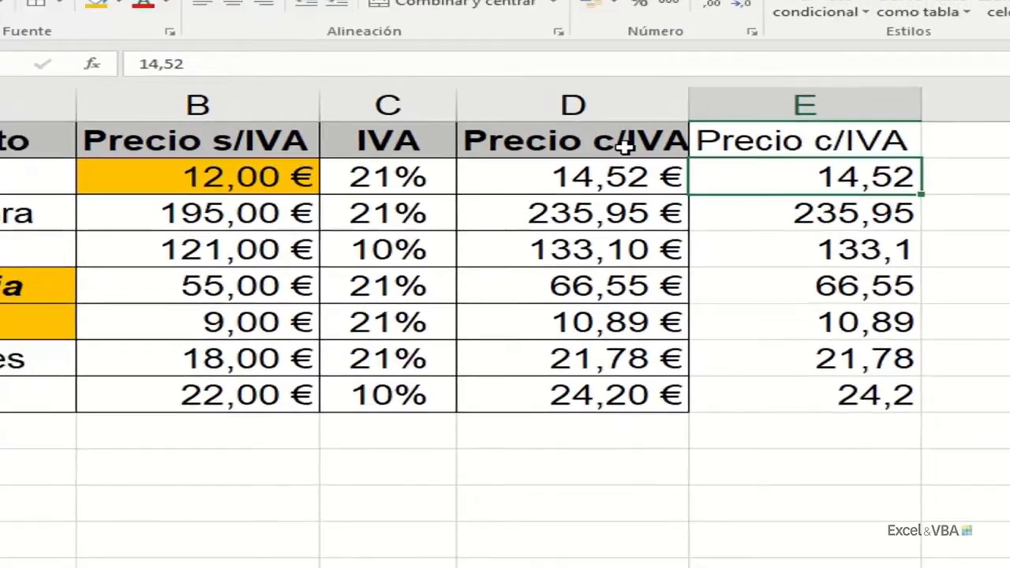
# Copy D1:D8 again, paste it at F1 with the values and number formatting option, and check cell F2
pyautogui.moveTo(623, 146); pyautogui.dragTo(583, 372)
pyautogui.hotkey('ctrl', 'c')
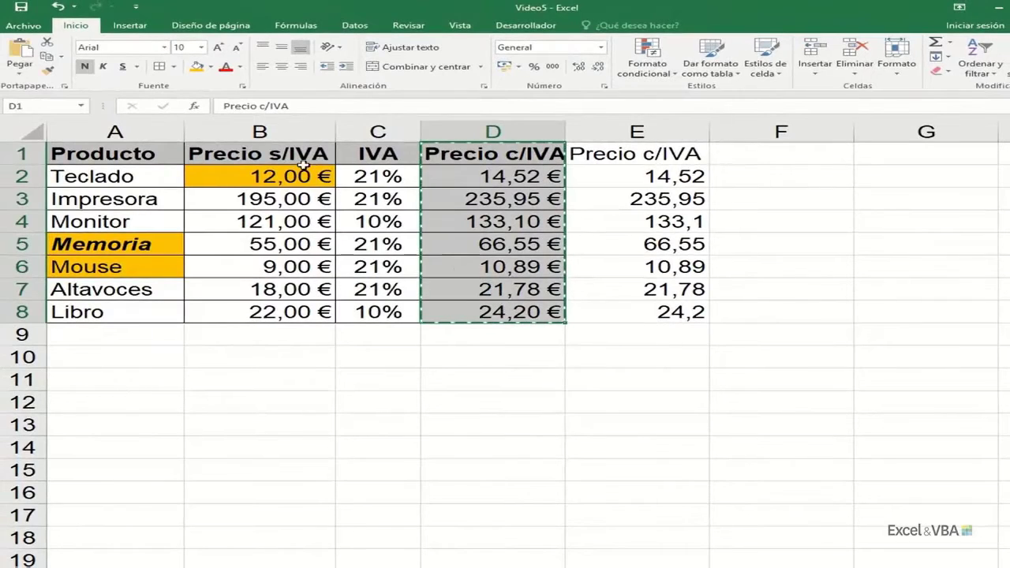
pyautogui.click(740, 157)
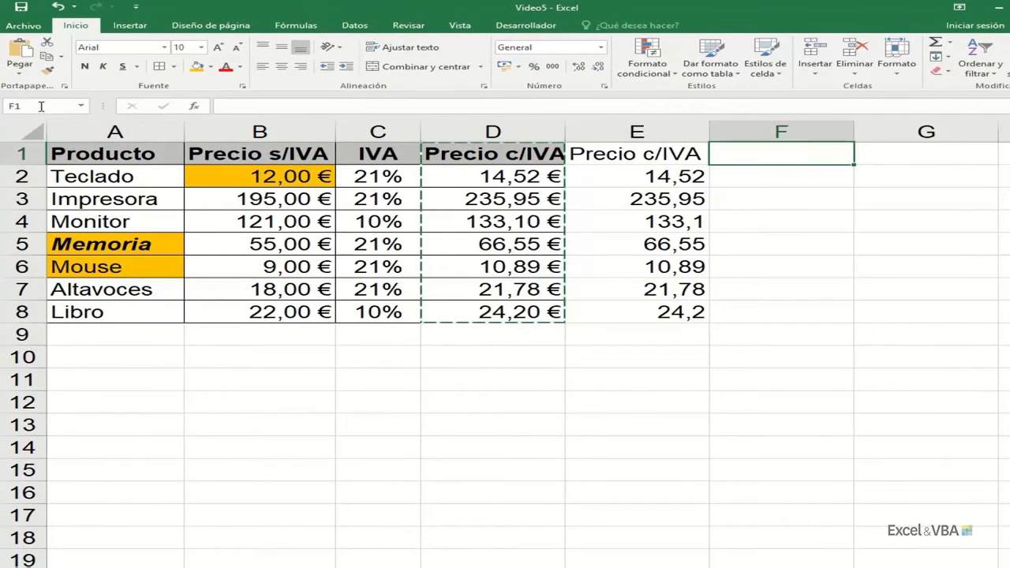
pyautogui.click(20, 70)
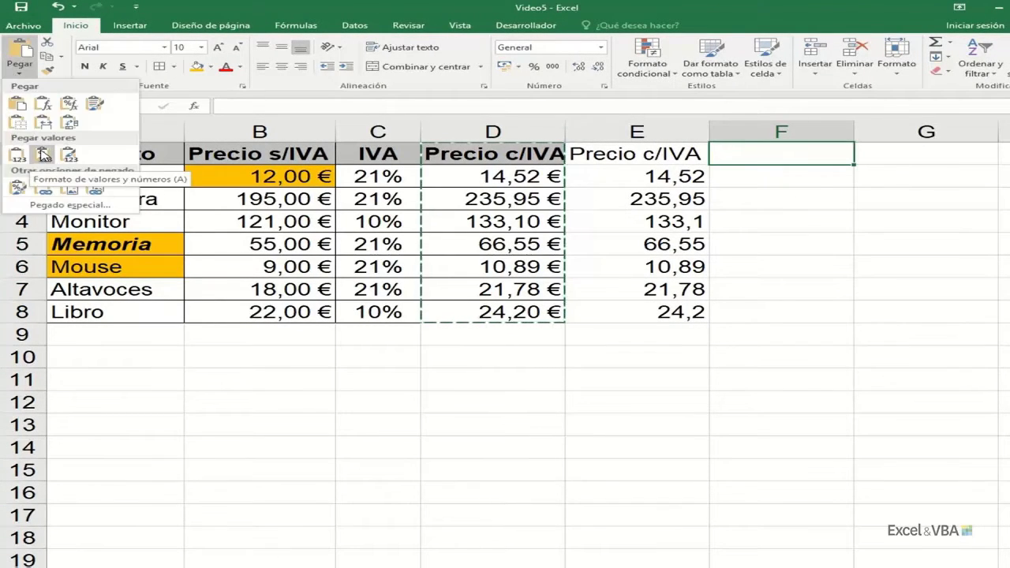
pyautogui.click(43, 155)
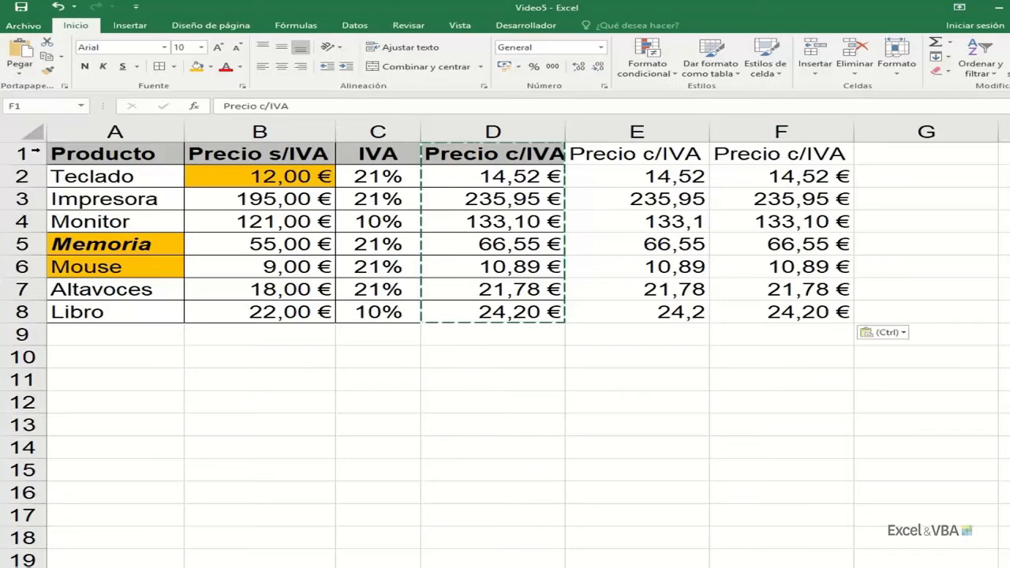
pyautogui.click(808, 183)
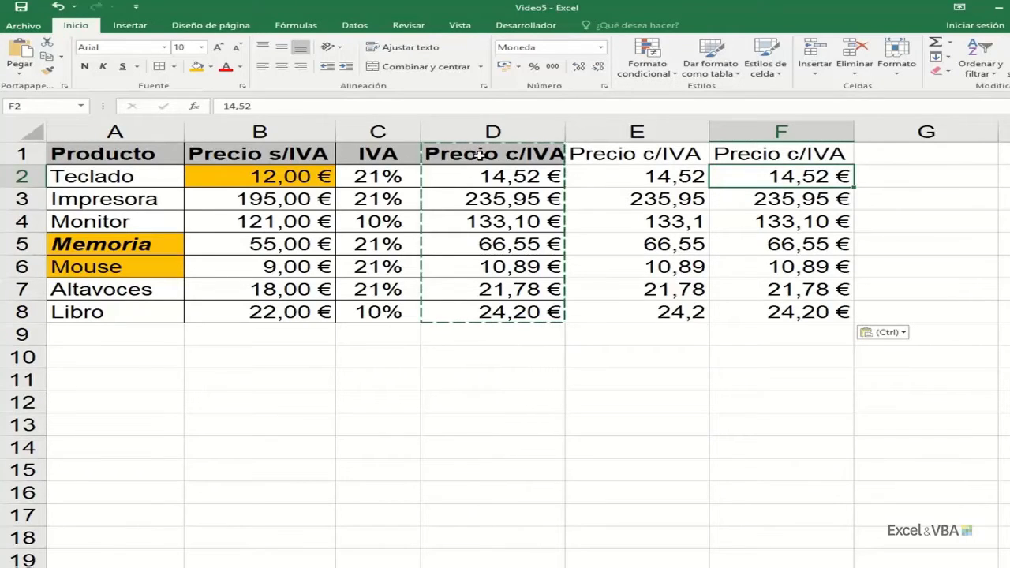
# Paste the copied range D1:D8 at G1 with the values and source formatting option
pyautogui.moveTo(479, 155); pyautogui.dragTo(490, 311)
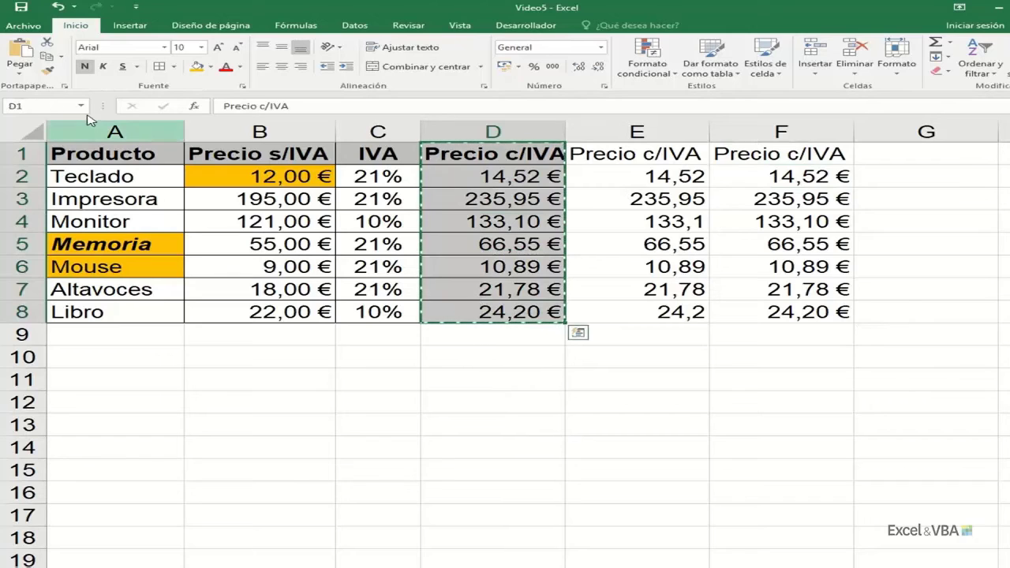
pyautogui.click(868, 158)
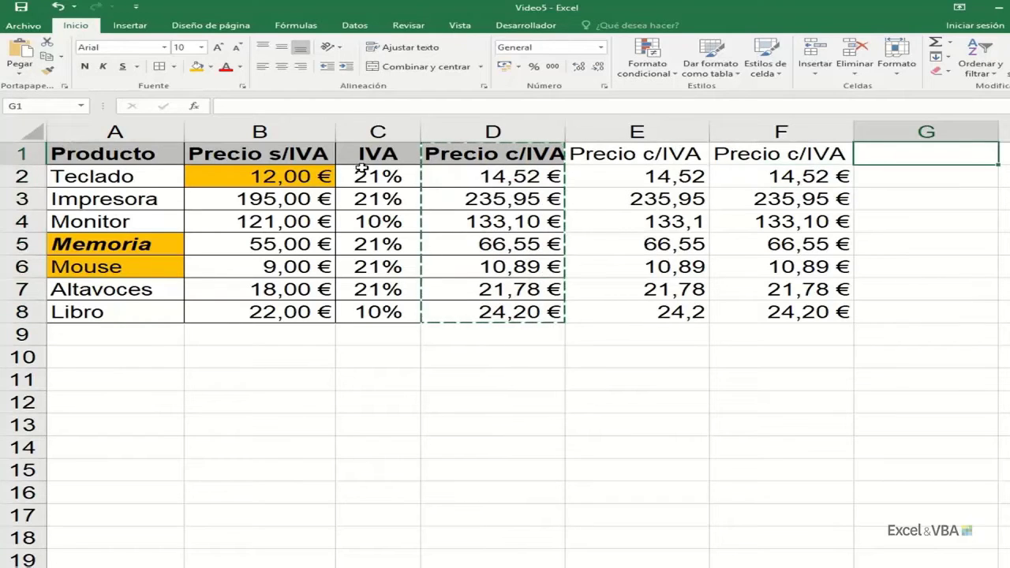
pyautogui.click(19, 69)
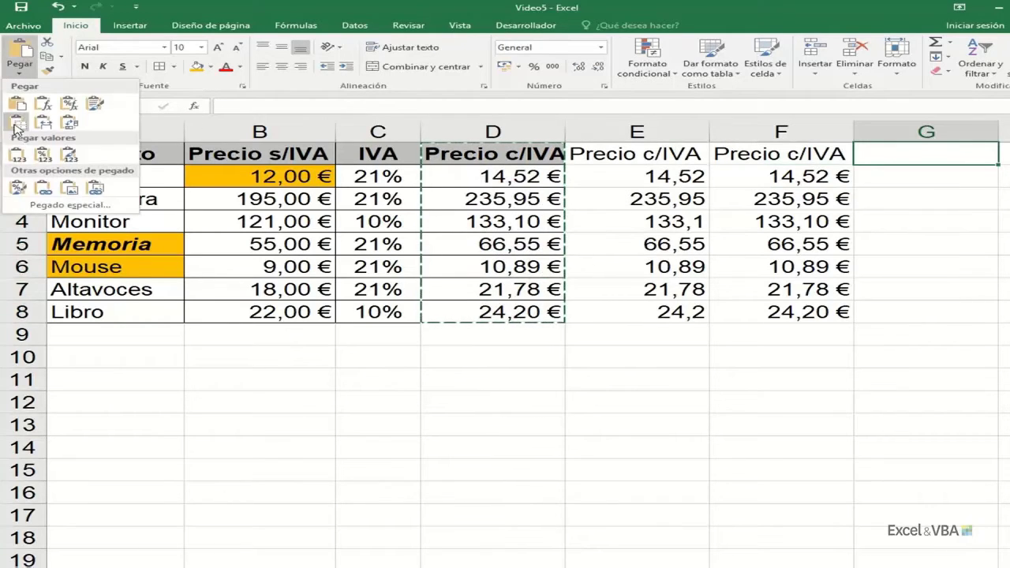
pyautogui.click(70, 160)
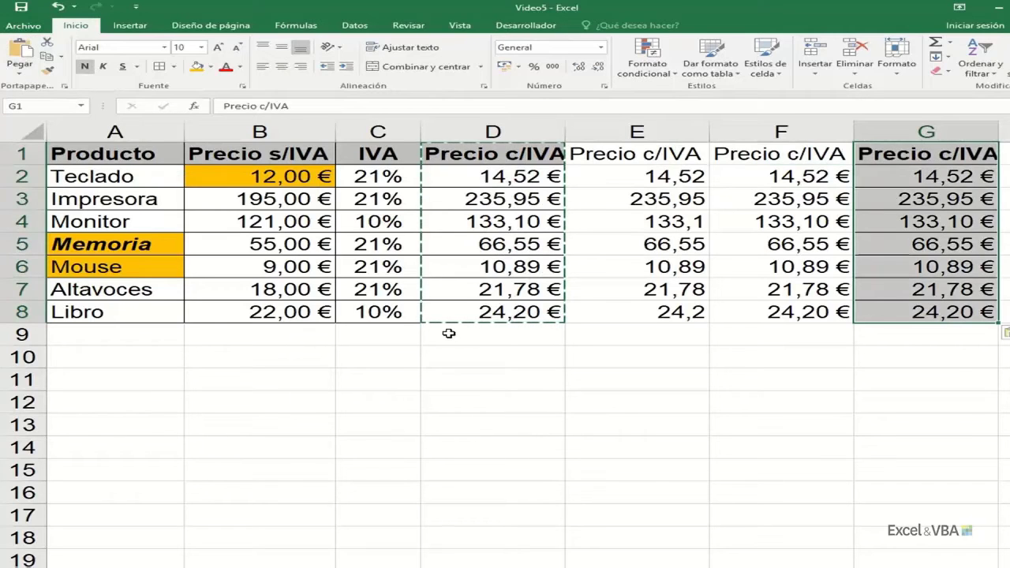
# Compare the three pasted versions of Precio c/IVA by selecting columns E, F and G in turn
pyautogui.click(734, 407)
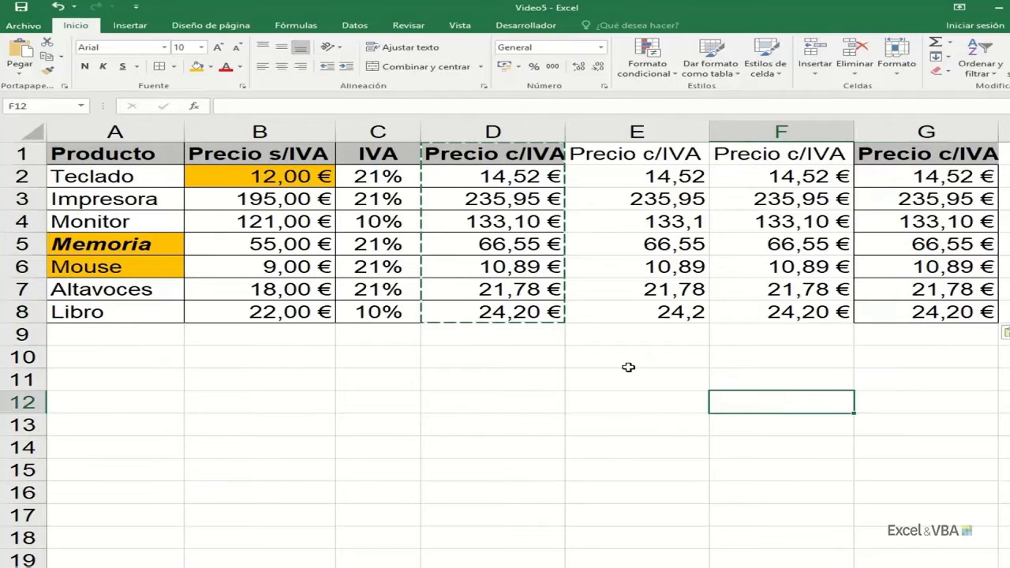
pyautogui.click(649, 132)
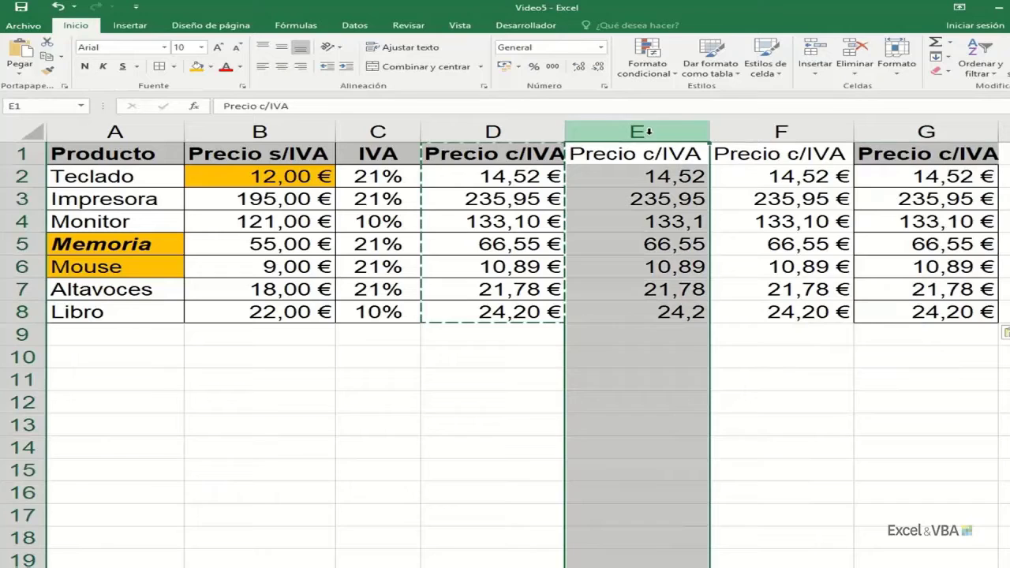
pyautogui.click(766, 131)
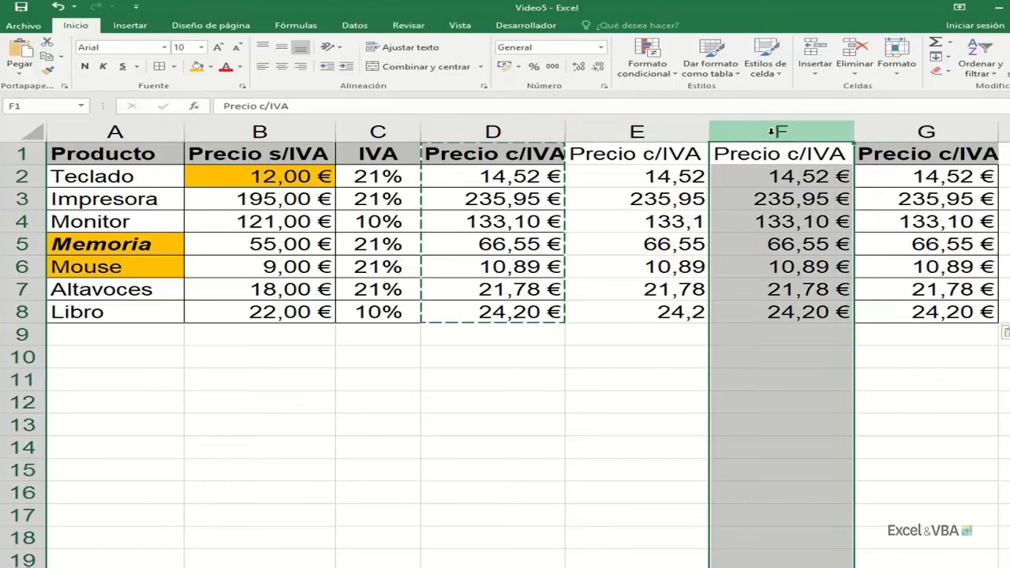
pyautogui.click(927, 132)
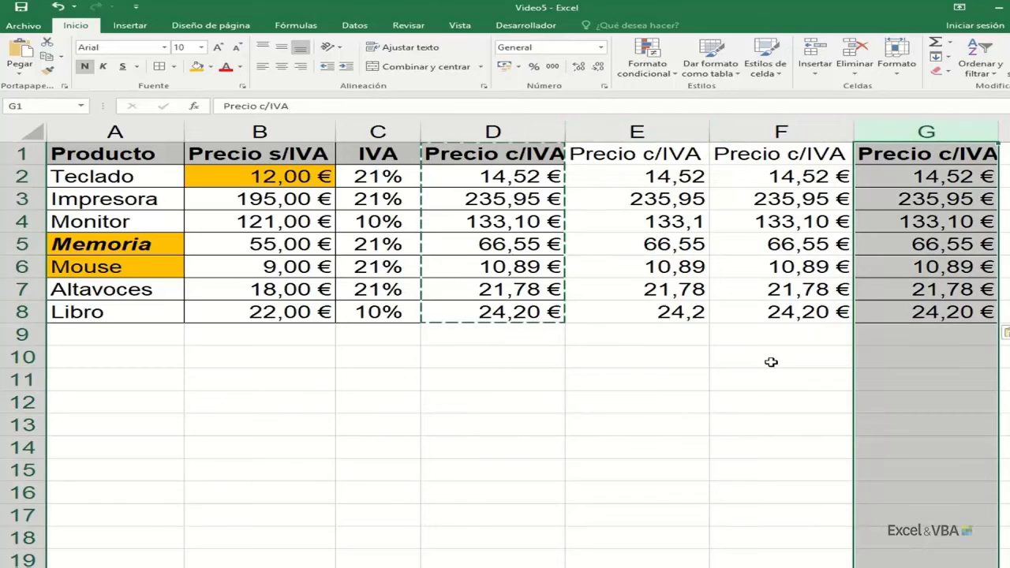
# Delete columns E and F, the first two pasted versions of Precio c/IVA
pyautogui.moveTo(762, 133); pyautogui.dragTo(646, 128)
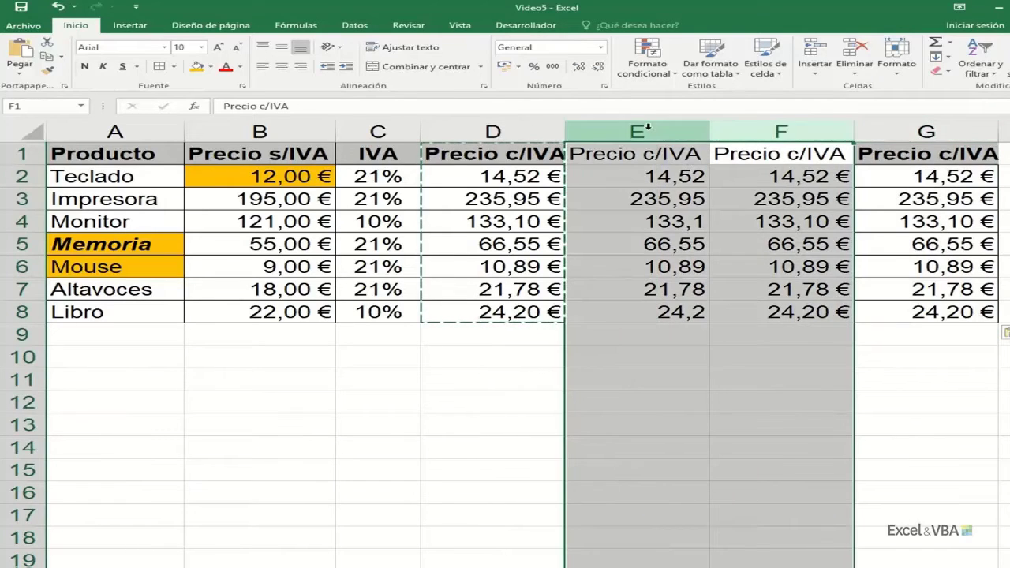
pyautogui.rightClick(646, 128)
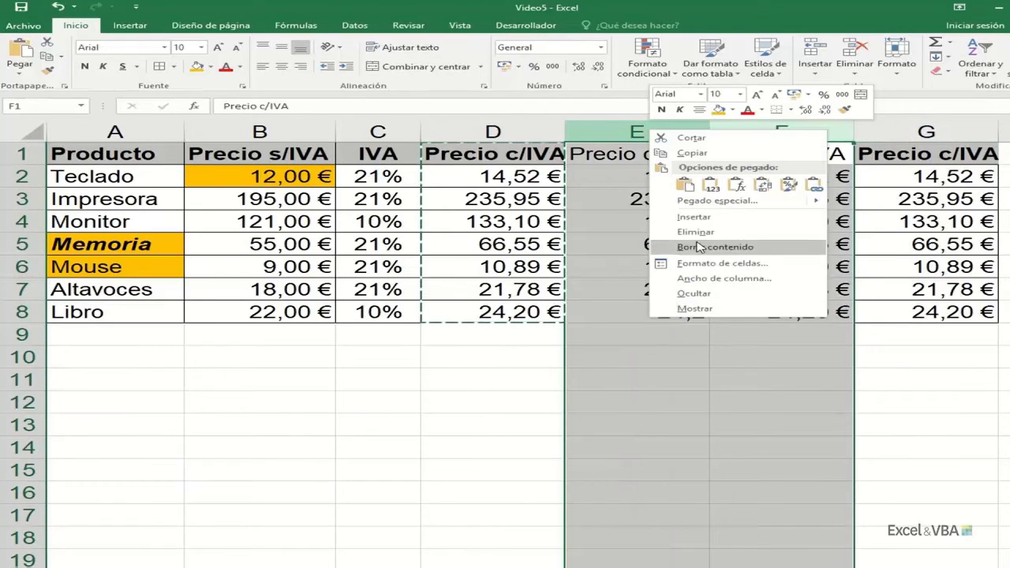
pyautogui.click(683, 239)
# Delete the Precio s/IVA and IVA columns, and check how cells B2 and C2 react
pyautogui.click(314, 132)
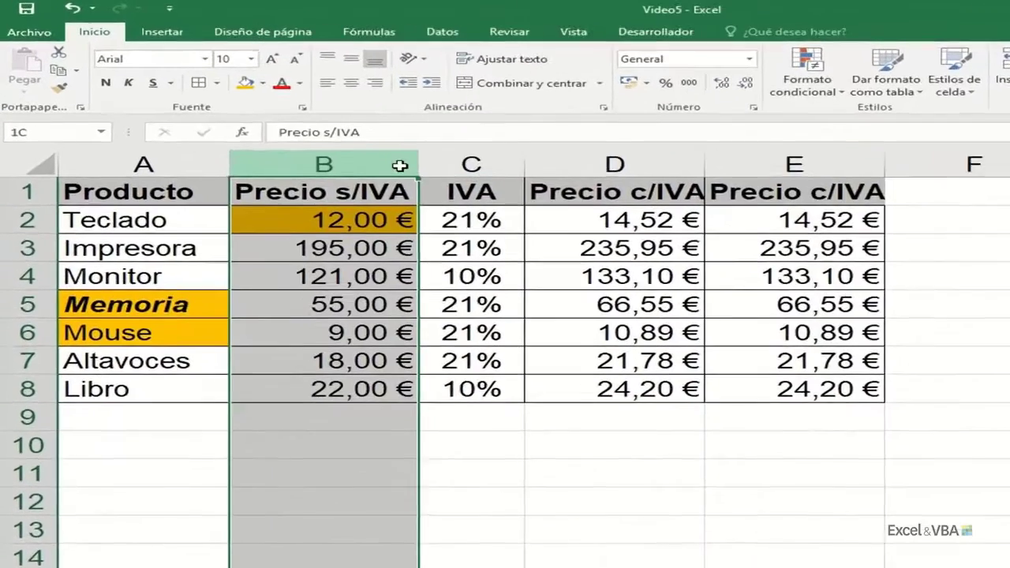
pyautogui.moveTo(400, 165); pyautogui.dragTo(423, 165)
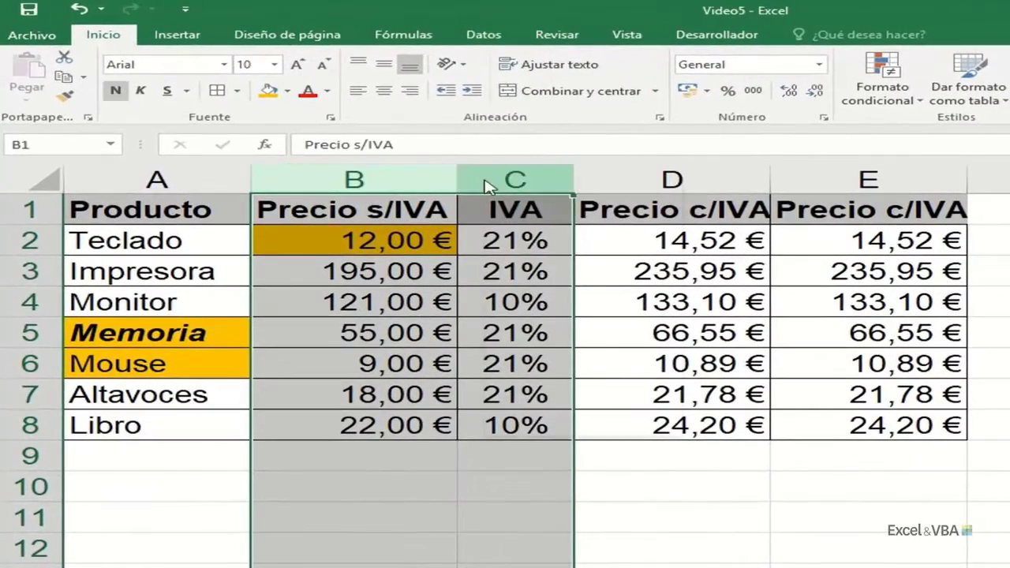
pyautogui.rightClick(446, 168)
pyautogui.click(492, 319)
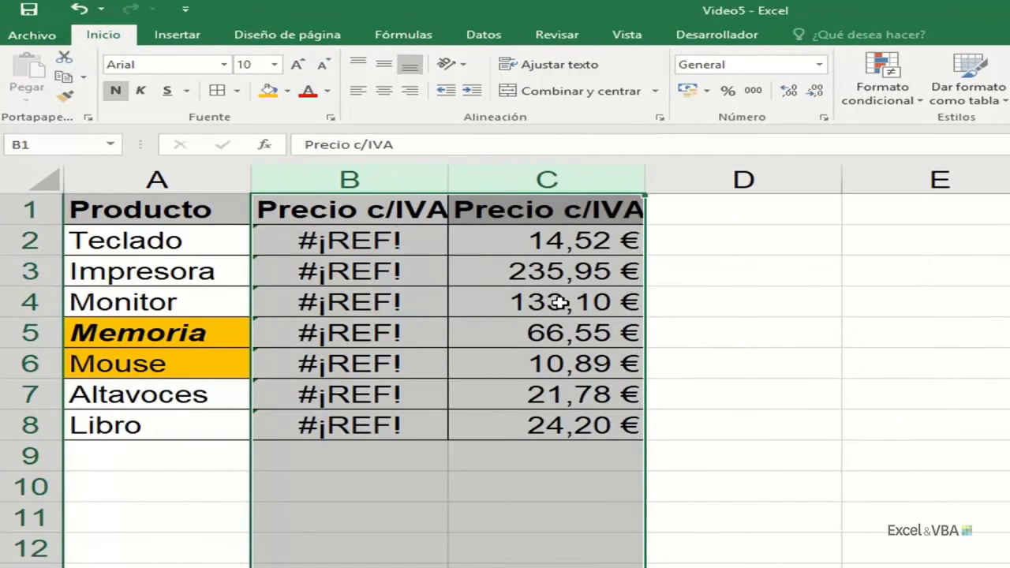
pyautogui.click(420, 245)
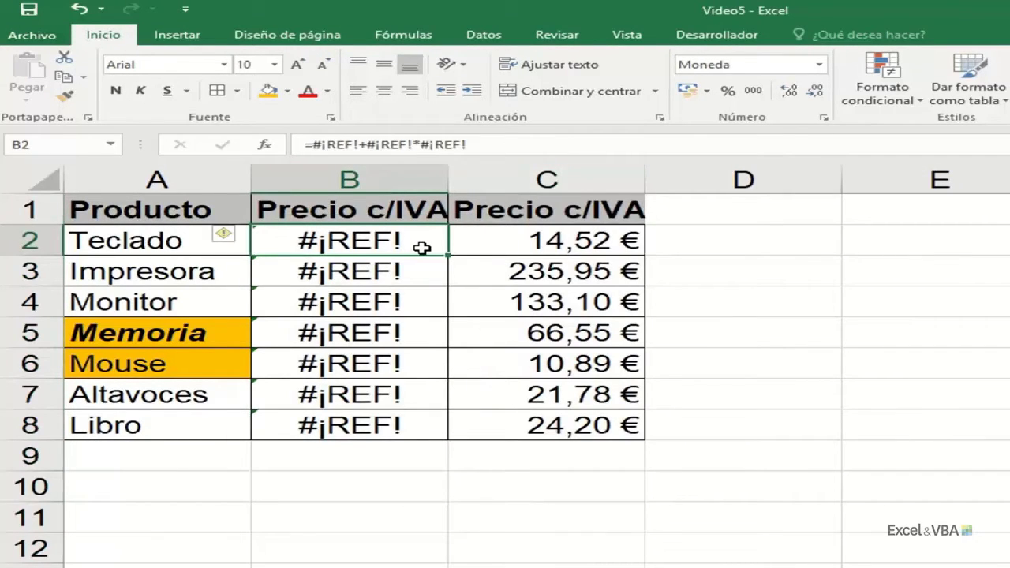
pyautogui.click(546, 248)
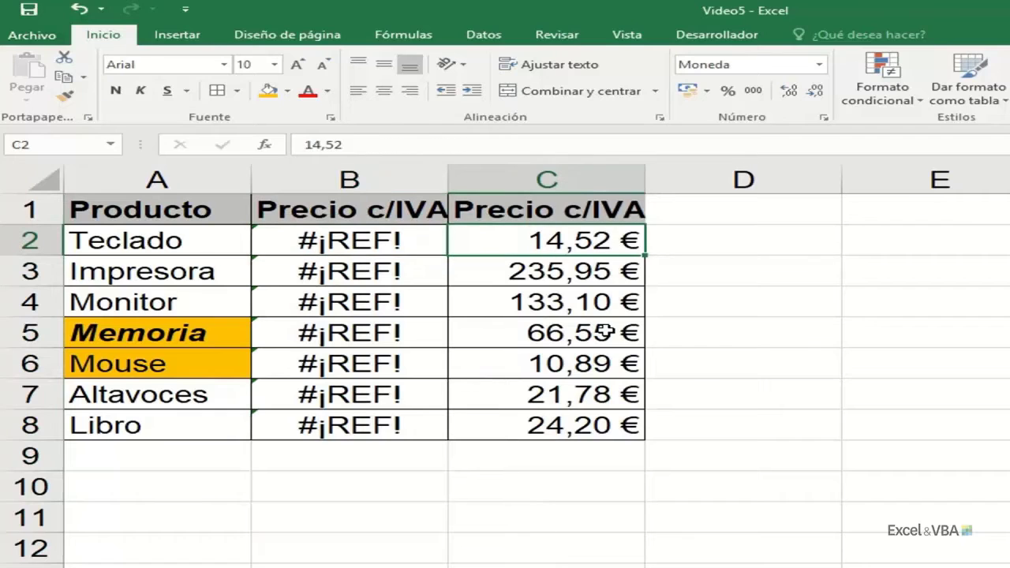
# Delete column B, the Precio c/IVA column with the broken formulas
pyautogui.click(365, 182)
pyautogui.rightClick(366, 182)
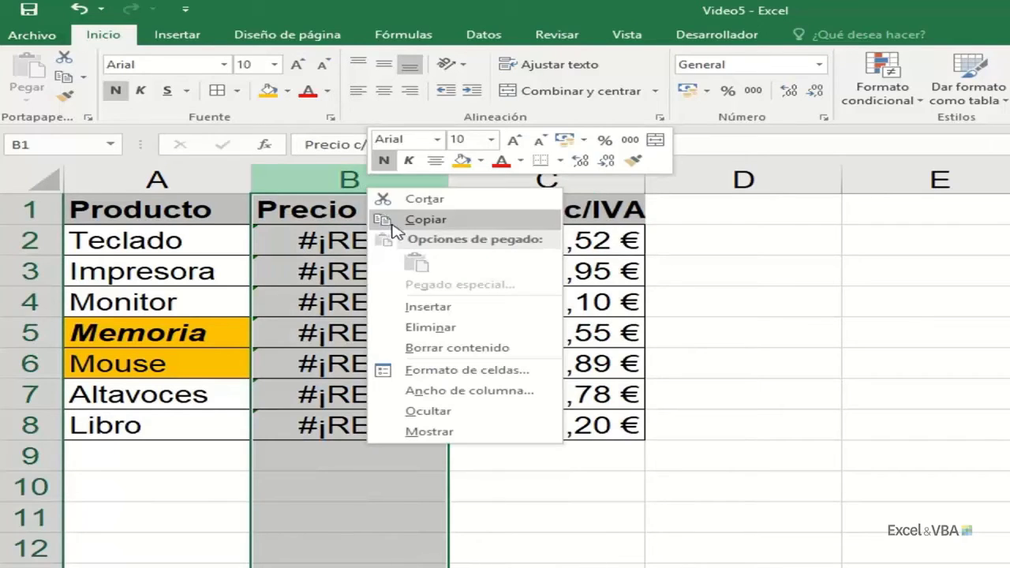
pyautogui.click(421, 325)
pyautogui.click(669, 400)
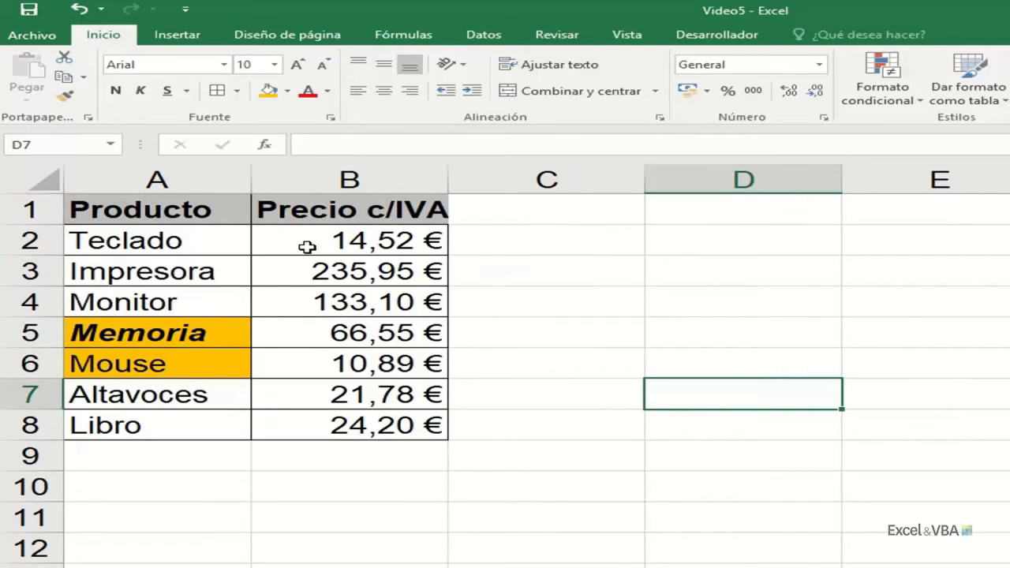
# Enter "Memoria" in cell D4 and fill it across the block D4:E5
pyautogui.click(213, 333)
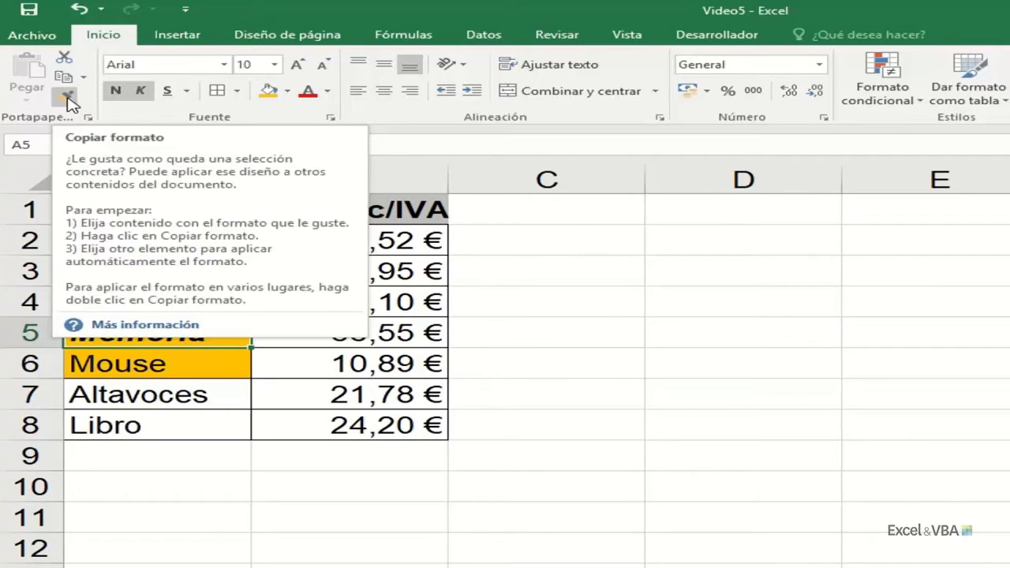
pyautogui.click(762, 300)
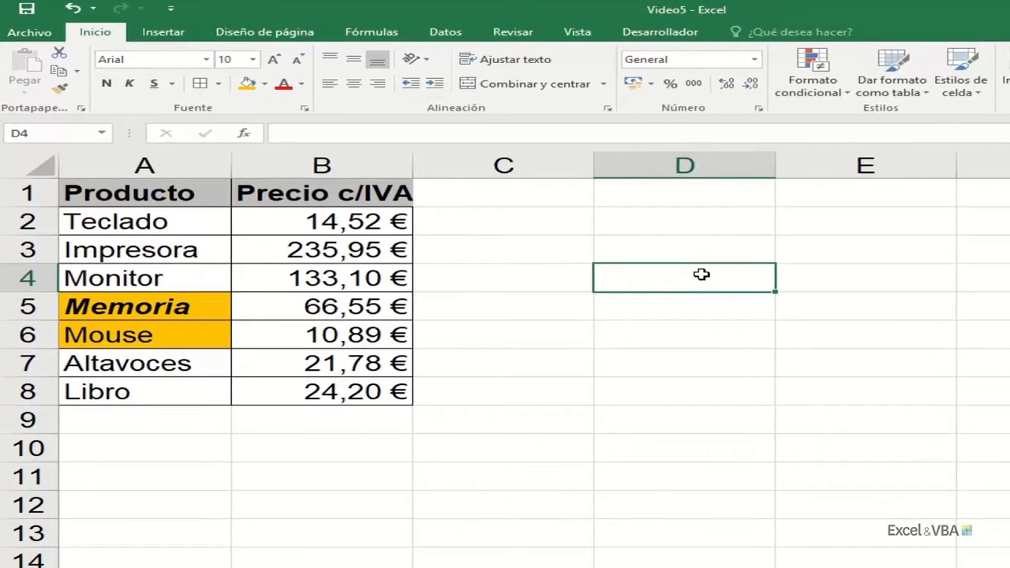
pyautogui.write('Memoria')
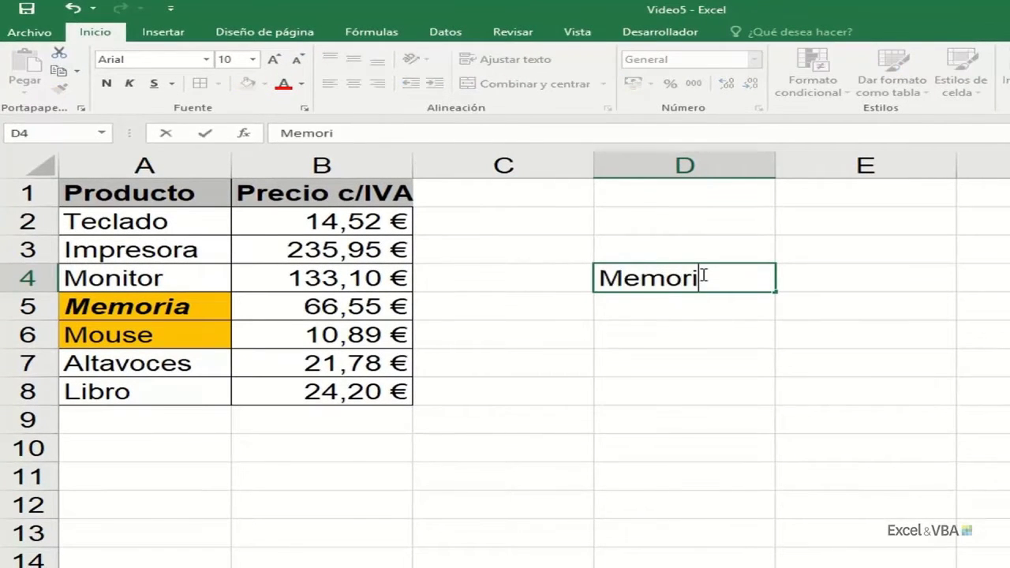
pyautogui.press('Return')
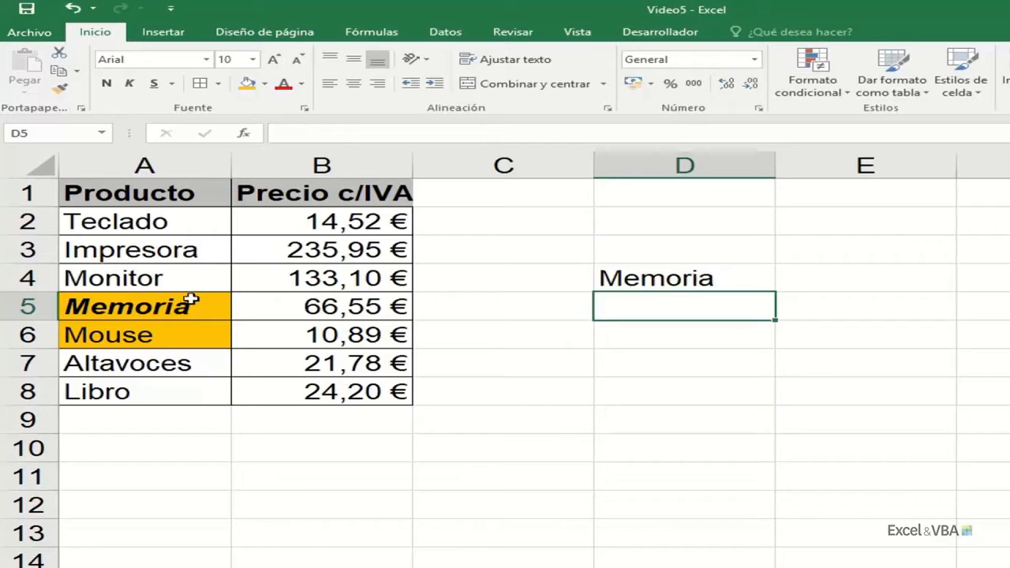
pyautogui.click(162, 306)
pyautogui.click(615, 286)
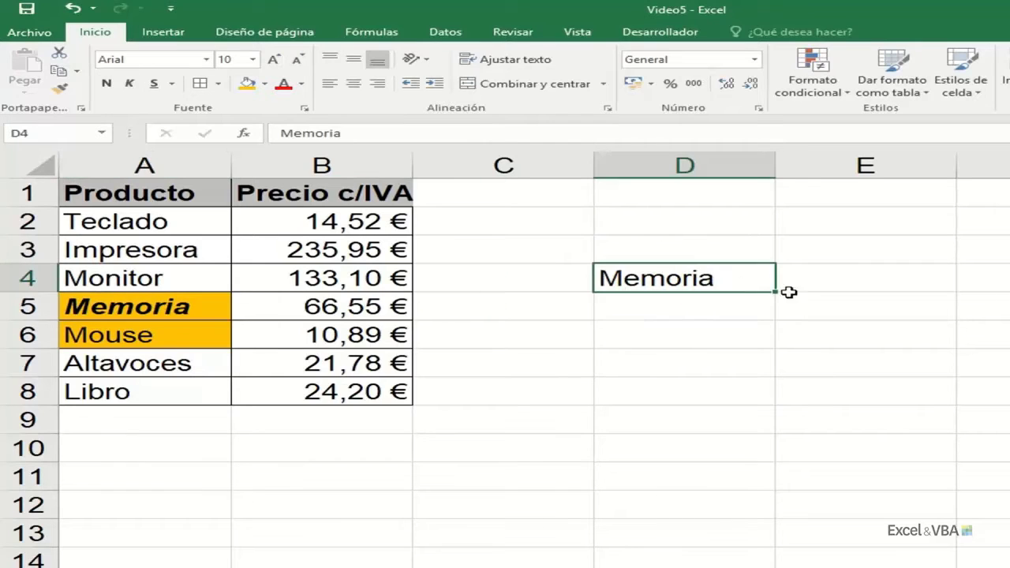
pyautogui.moveTo(775, 292); pyautogui.dragTo(915, 319)
pyautogui.click(647, 360)
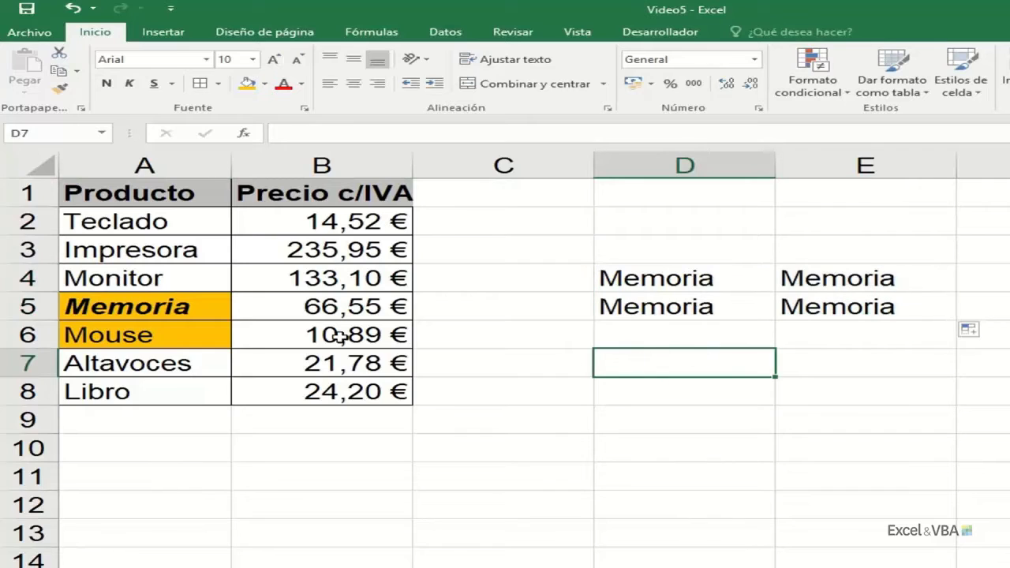
# Copy the formatting of the Memoria cell A5 onto D4:E5 with Format Painter
pyautogui.click(172, 307)
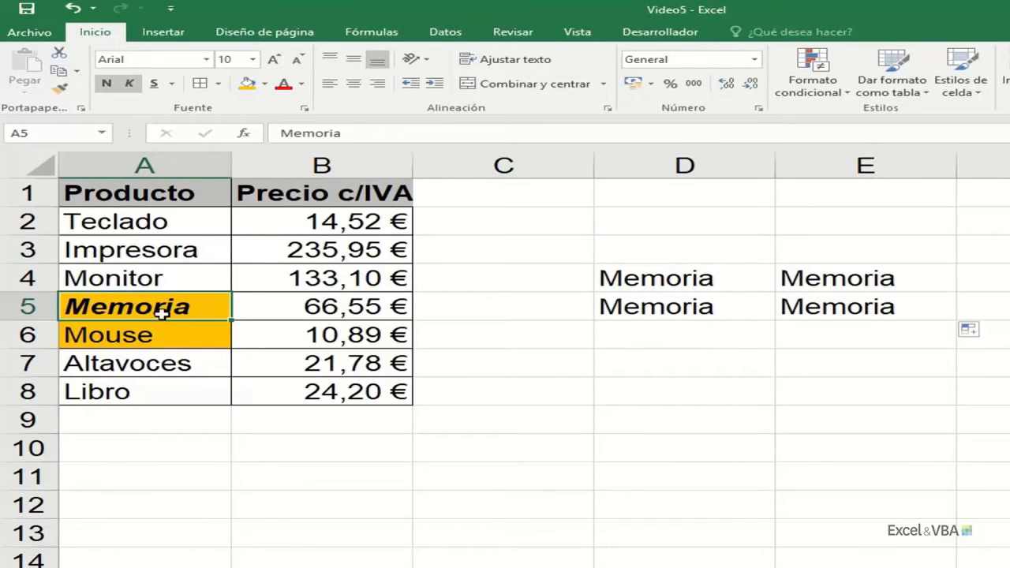
pyautogui.click(63, 91)
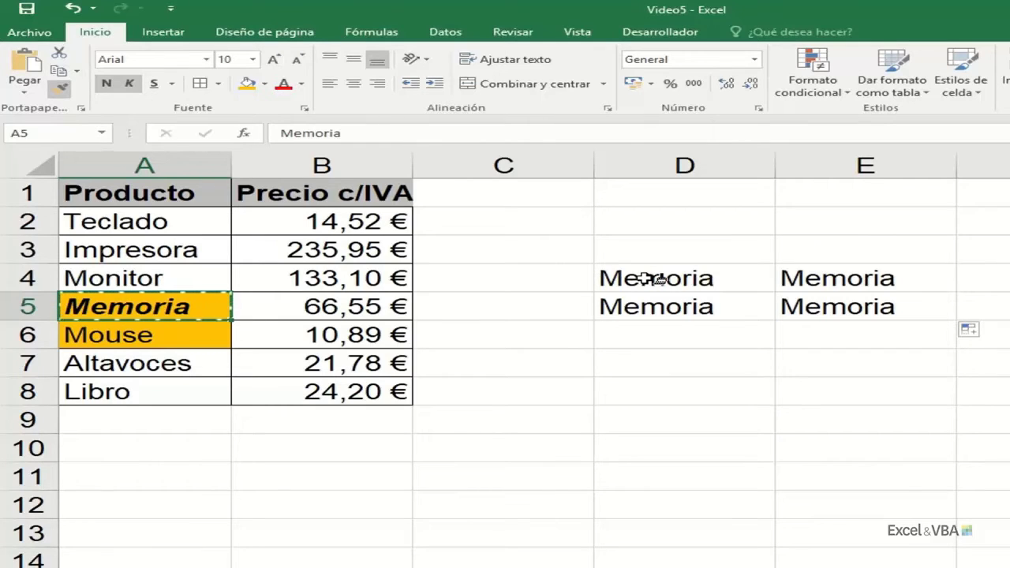
pyautogui.moveTo(647, 278)
pyautogui.mouseDown()
pyautogui.moveTo(658, 299)
pyautogui.moveTo(836, 303)
pyautogui.mouseUp()
pyautogui.click(868, 356)
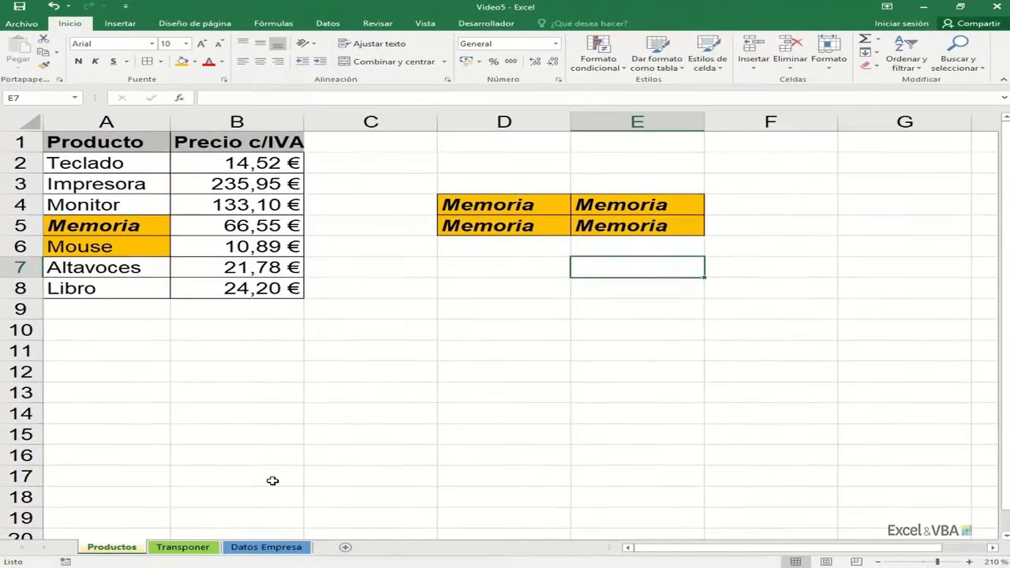
# Open the Transponer sheet and outline where transposed row labels (A7:A13) and column headings (B7:E7) would go
pyautogui.click(197, 548)
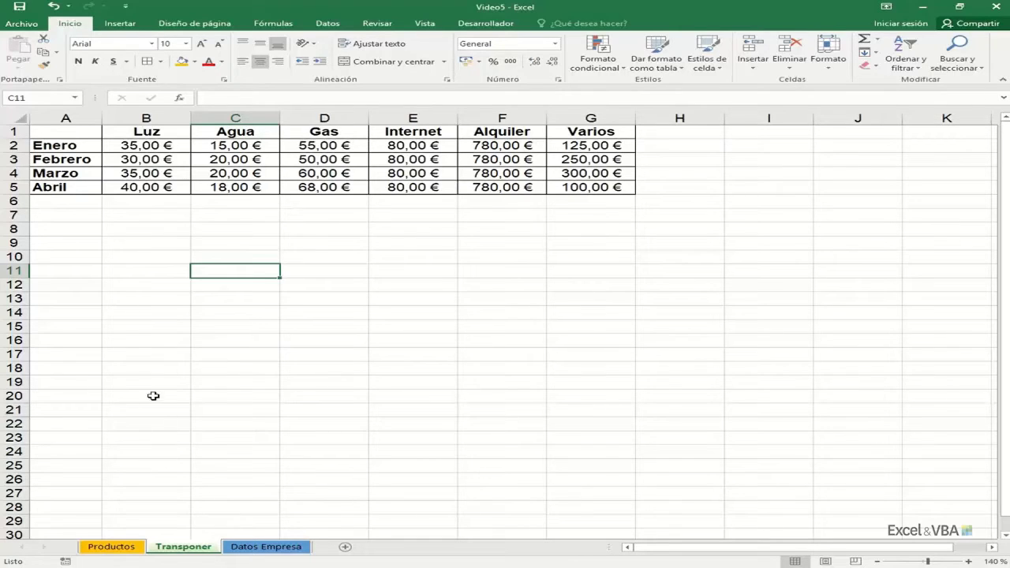
pyautogui.moveTo(65, 221); pyautogui.dragTo(62, 303)
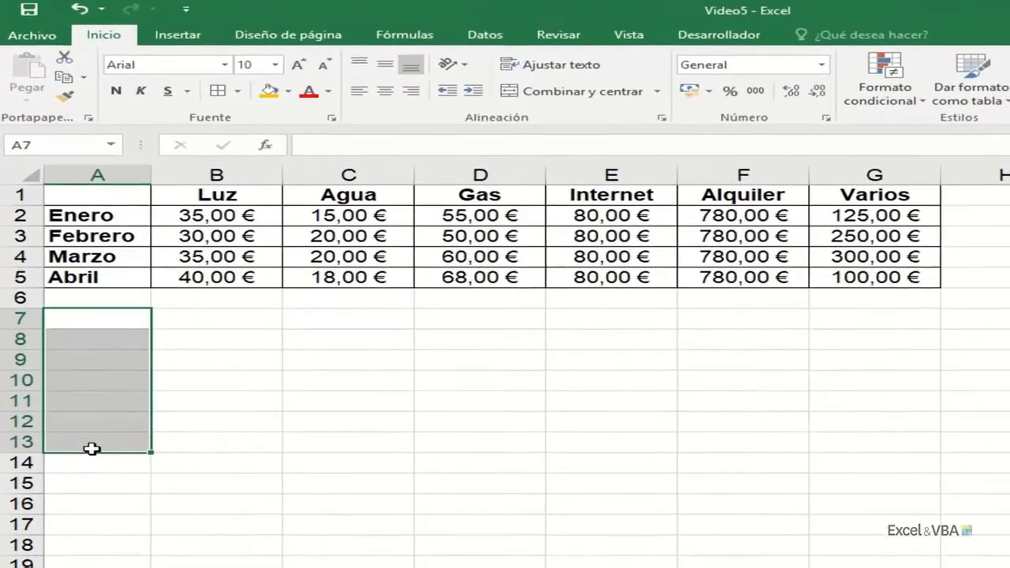
pyautogui.moveTo(222, 319); pyautogui.dragTo(559, 326)
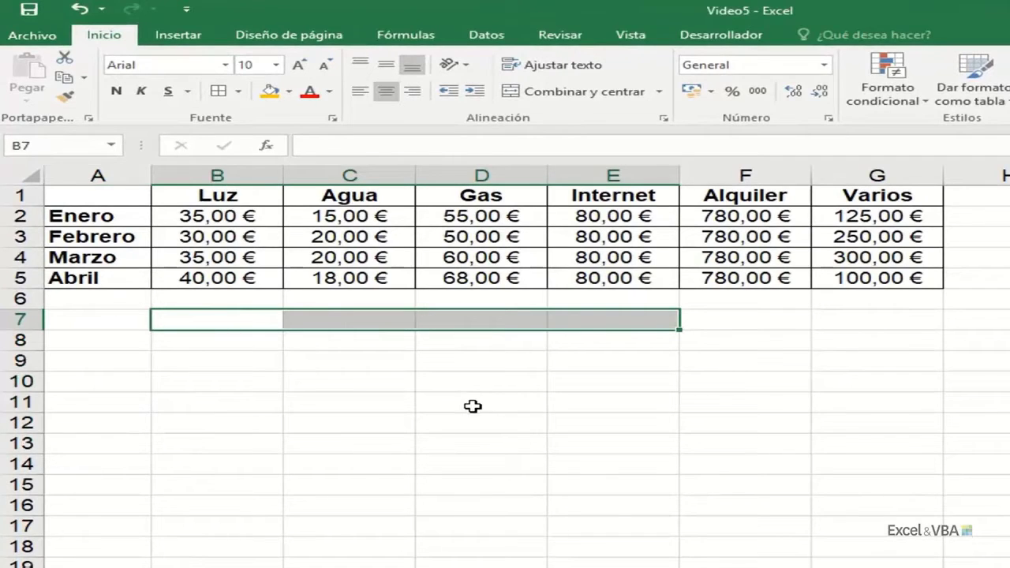
pyautogui.click(497, 389)
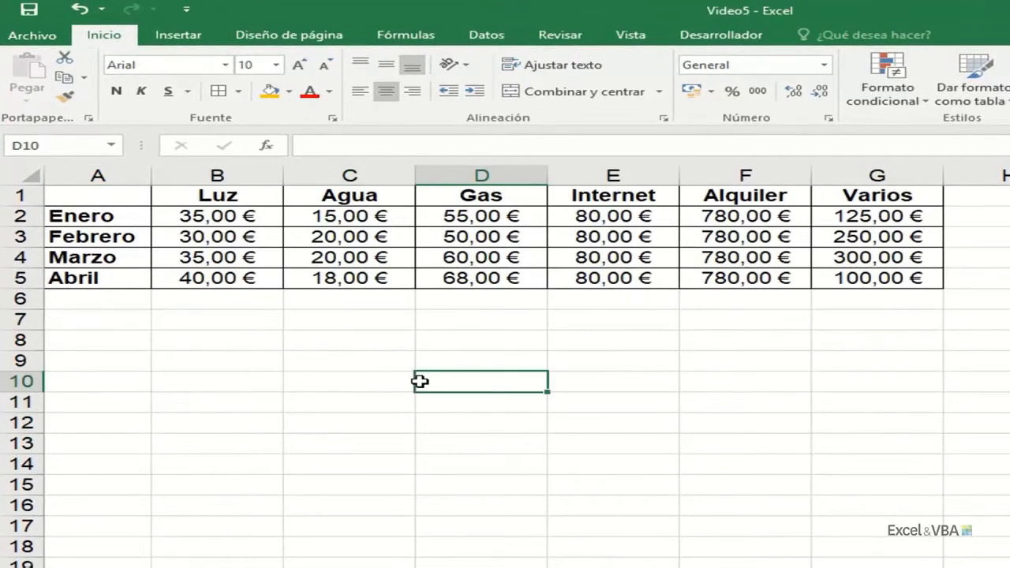
# Copy the monthly expense table A1:G5, paste it transposed at A8, and check the new month and expense headings
pyautogui.moveTo(101, 195); pyautogui.dragTo(850, 276)
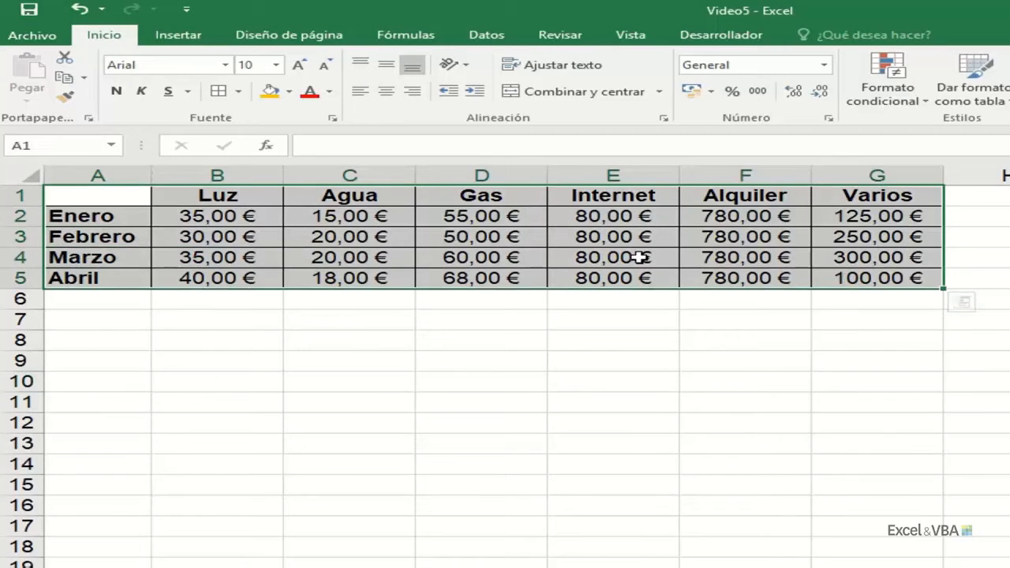
pyautogui.click(64, 77)
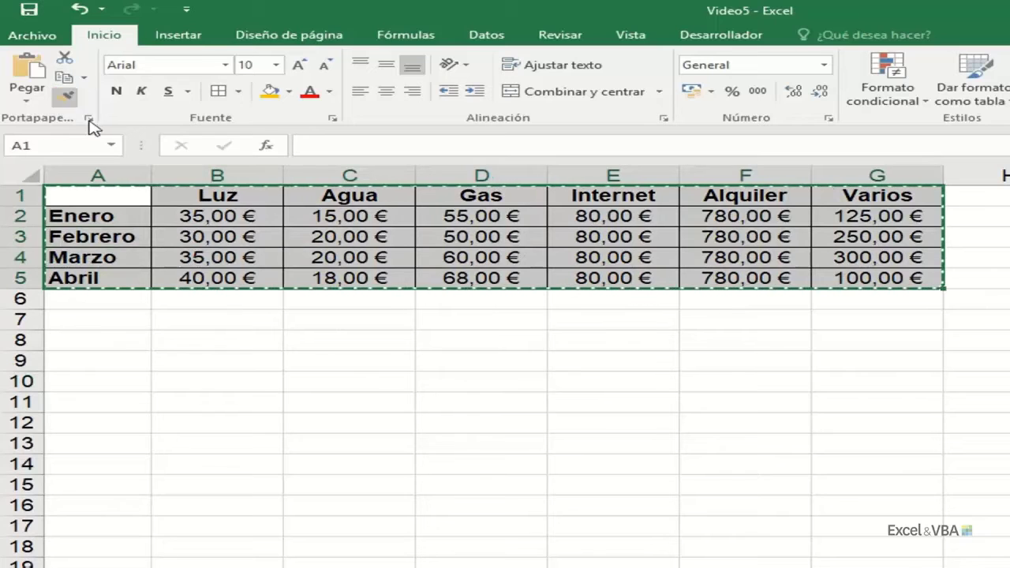
pyautogui.click(83, 336)
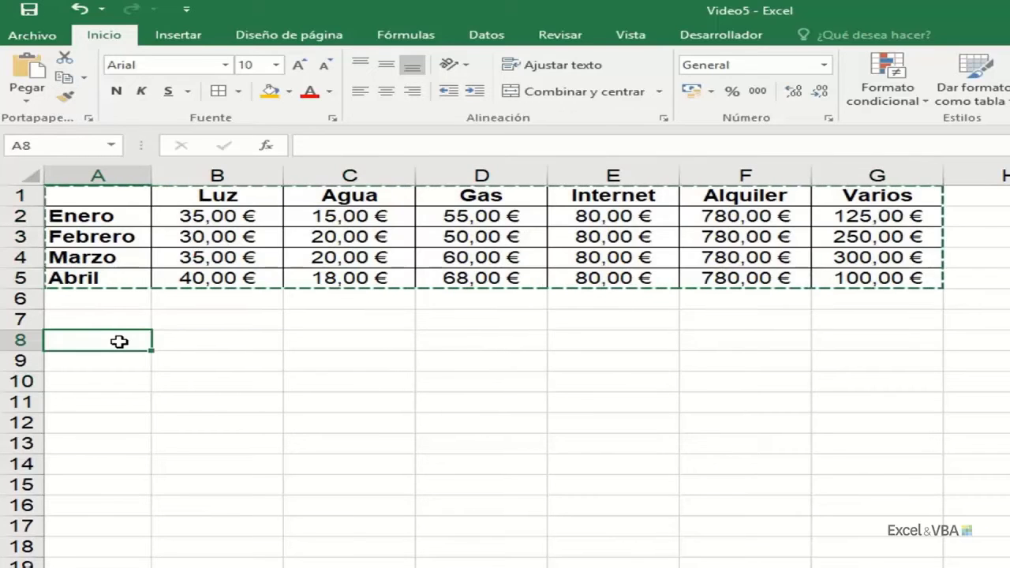
pyautogui.click(26, 101)
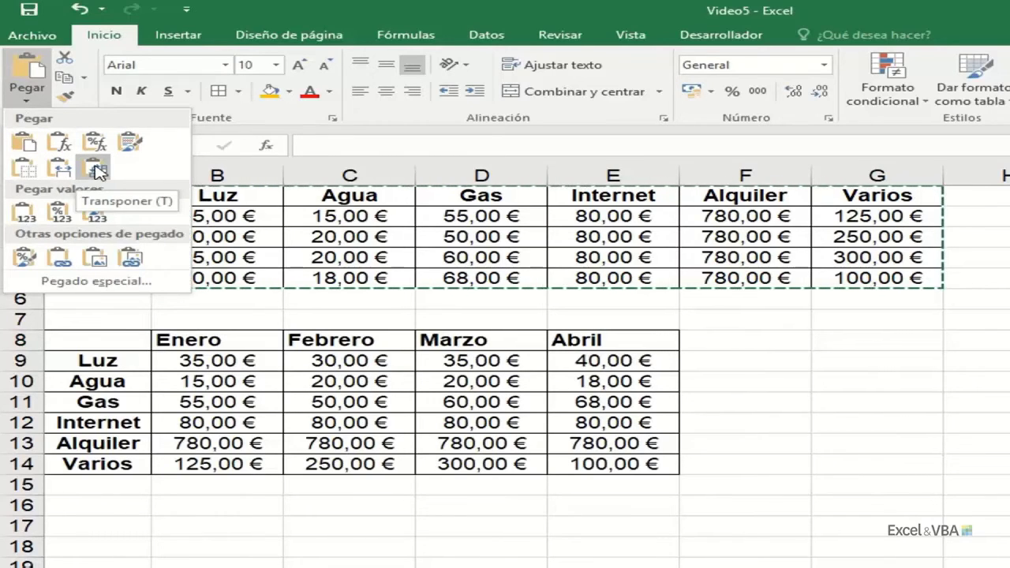
pyautogui.click(96, 170)
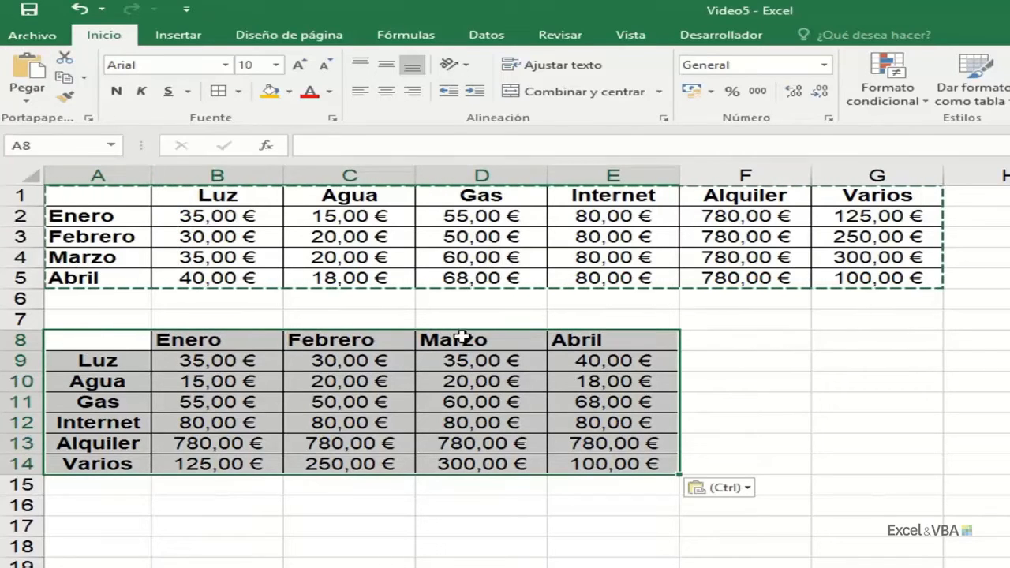
pyautogui.moveTo(243, 339); pyautogui.dragTo(623, 339)
pyautogui.moveTo(87, 364); pyautogui.dragTo(87, 465)
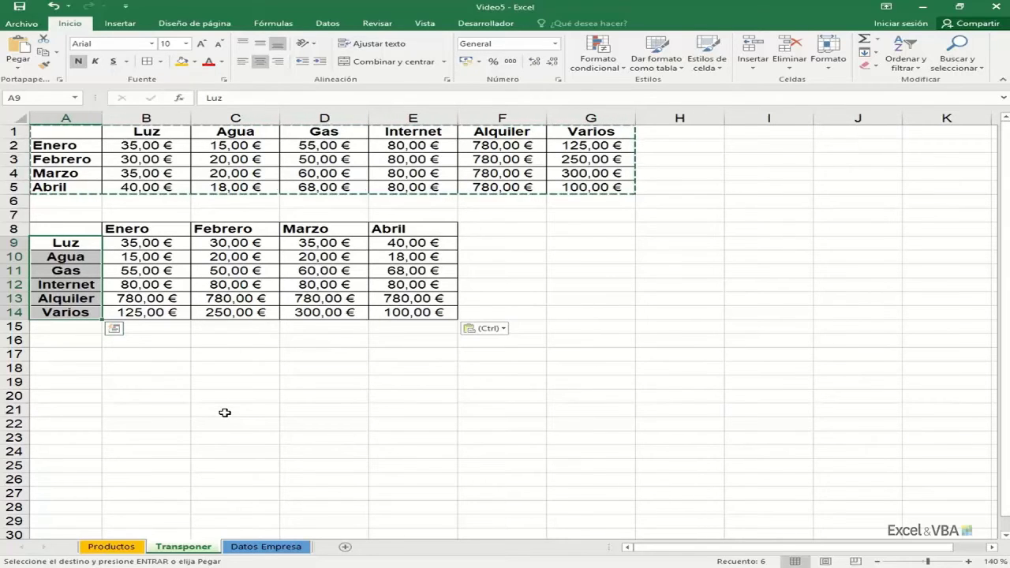
# Open the Datos Empresa sheet and examine the Persona contacto list beside the empty Nombre and Apellido columns
pyautogui.click(265, 552)
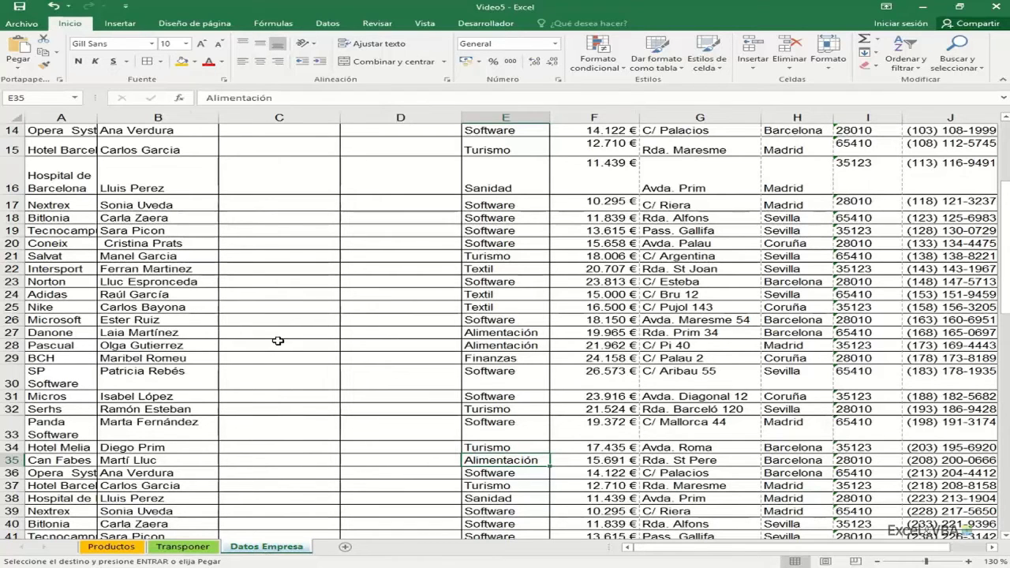
pyautogui.scroll(5, 280, 341)
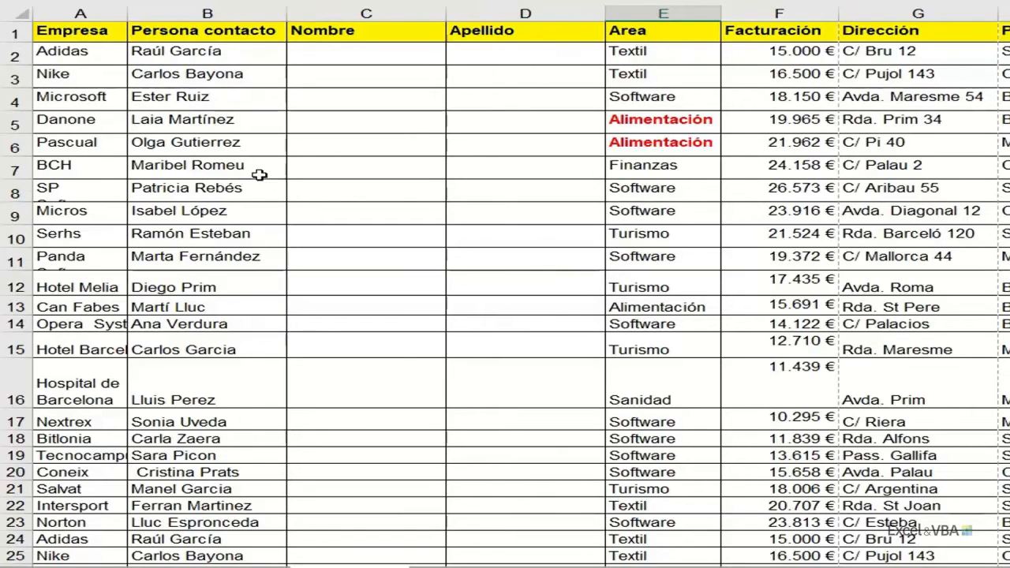
pyautogui.scroll(-2, 254, 177)
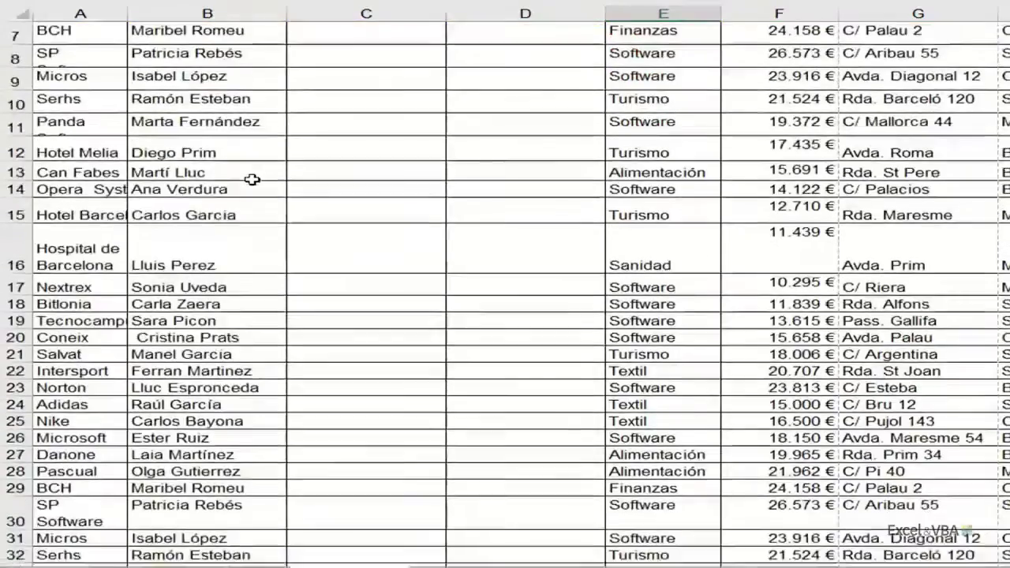
pyautogui.scroll(-1, 252, 180)
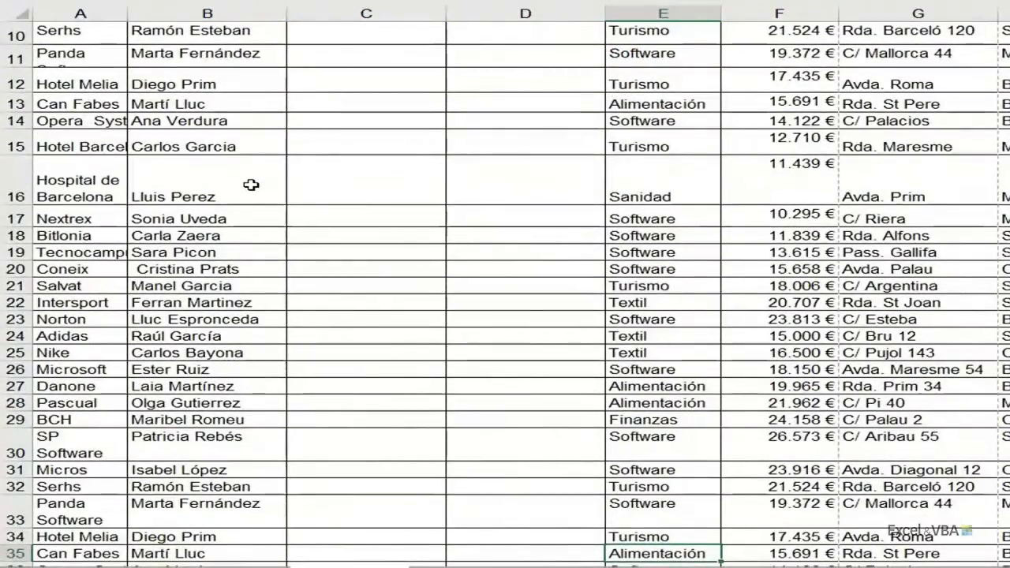
pyautogui.scroll(3, 251, 185)
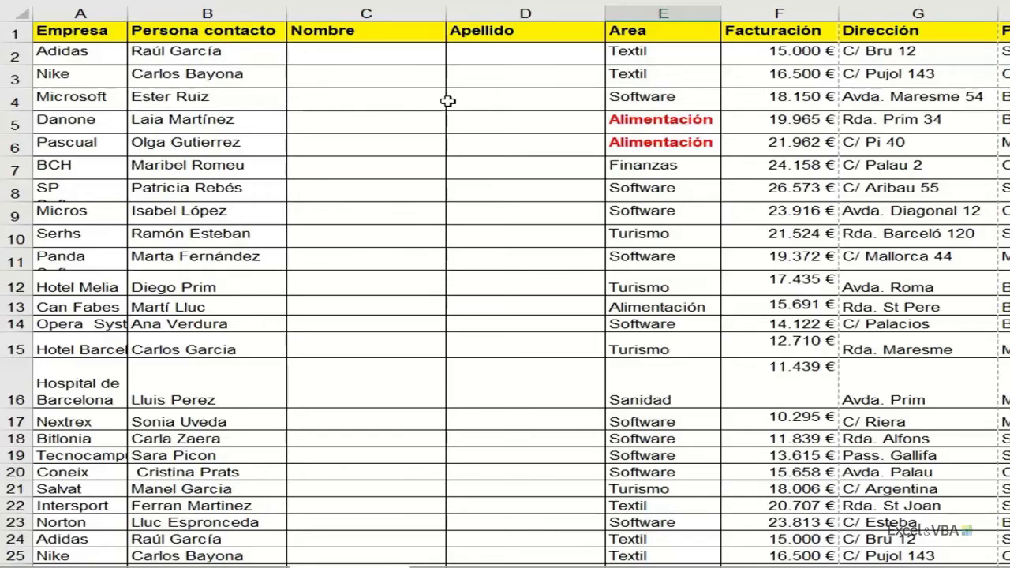
# Enter the first contact's first name in cell C2 of the Nombre column
pyautogui.click(395, 54)
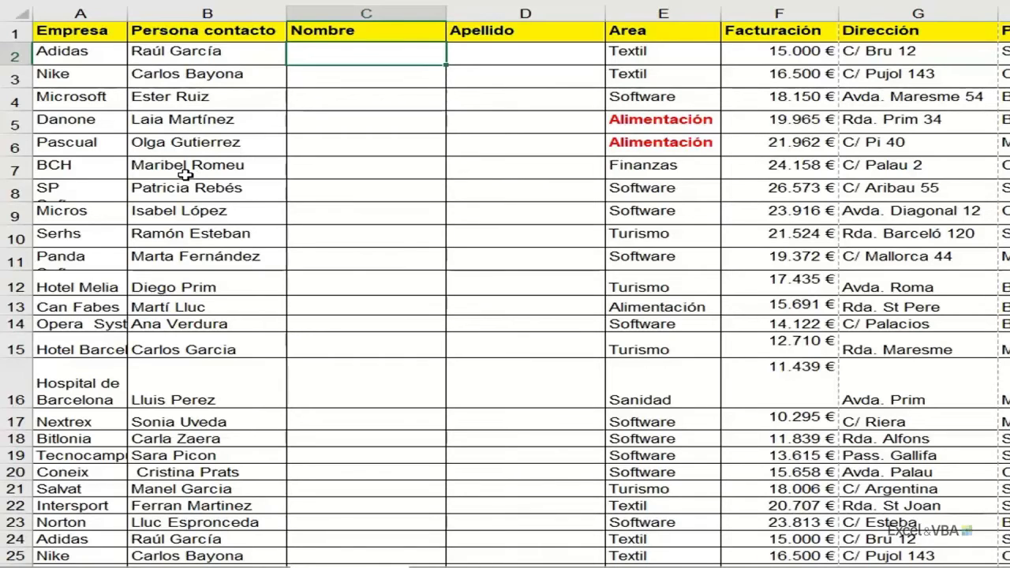
pyautogui.write('Raúl')
pyautogui.press('Return')
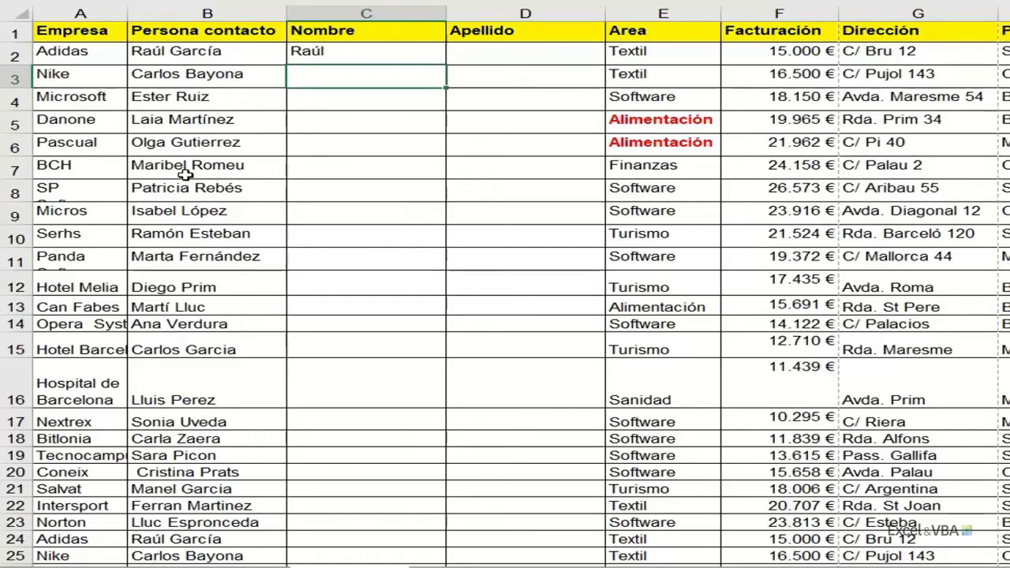
# Enter the second contact's first name in C3 and accept the suggested Flash Fill down the Nombre column
pyautogui.write('Carlos')
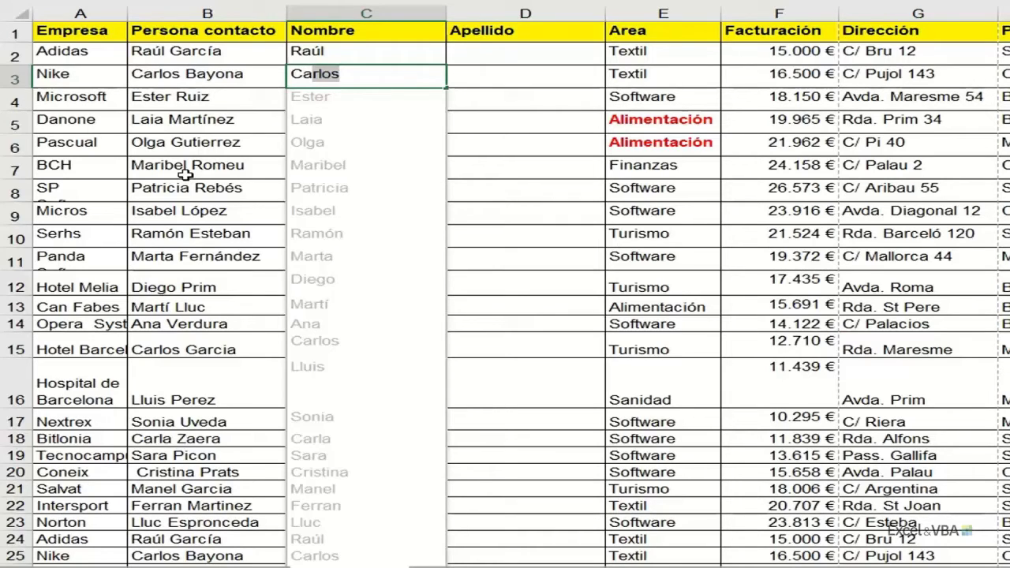
pyautogui.press('Return')
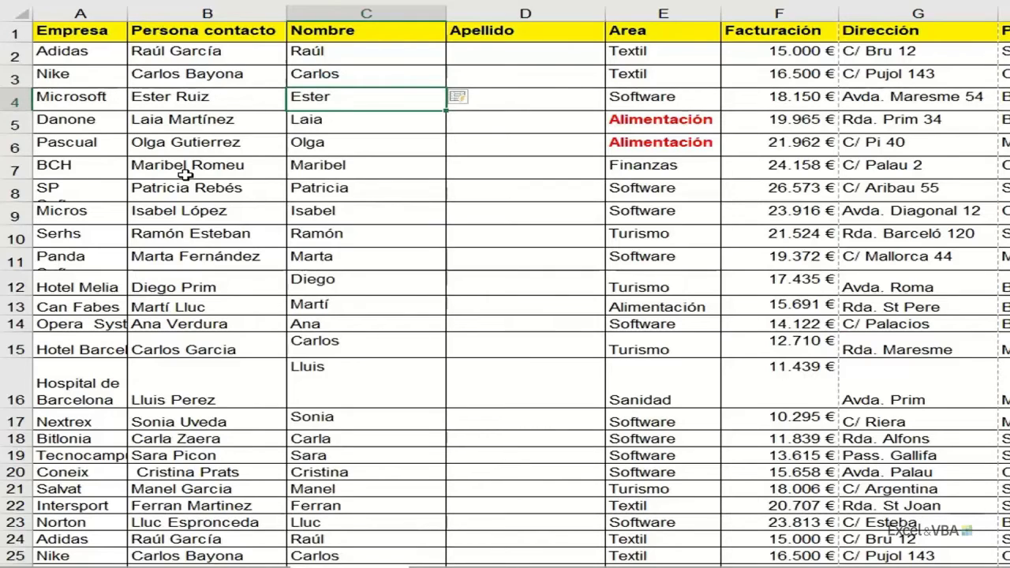
# Enter the first two contacts' surnames in D2 and D3 and accept the suggested Flash Fill for the remaining Apellido column
pyautogui.click(503, 56)
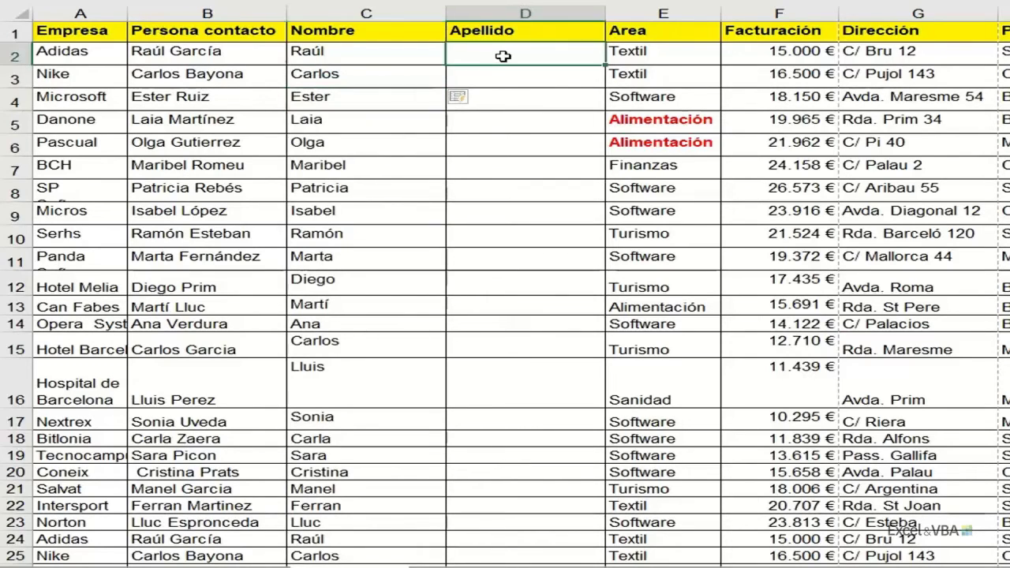
pyautogui.write('Gar')
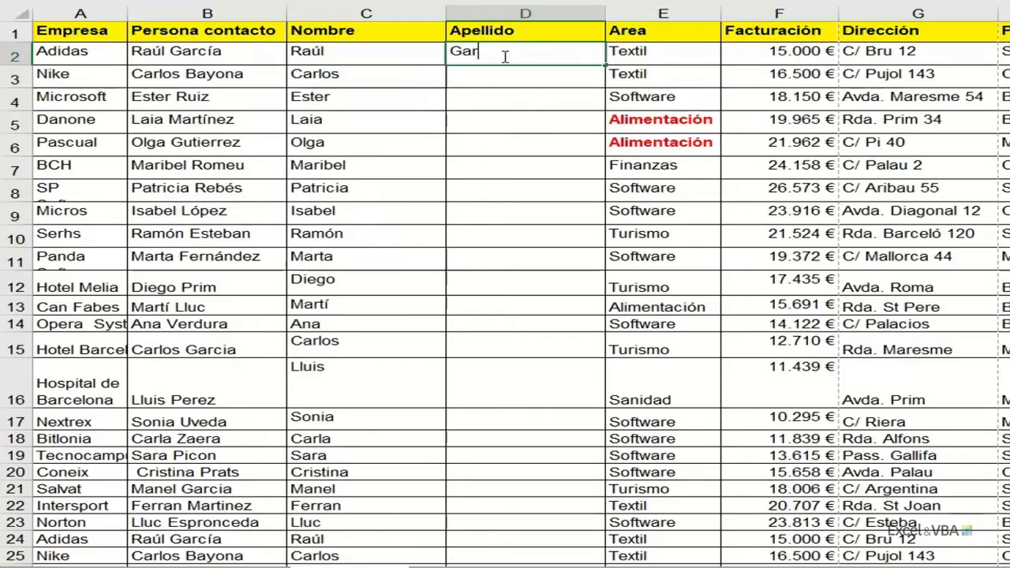
pyautogui.write('cía')
pyautogui.press('Return')
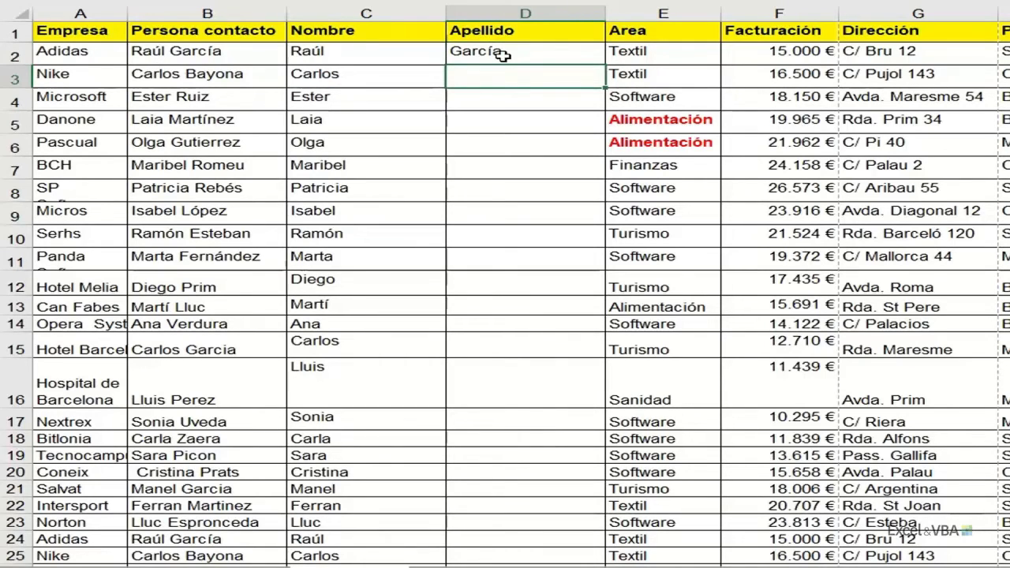
pyautogui.write('Bayona')
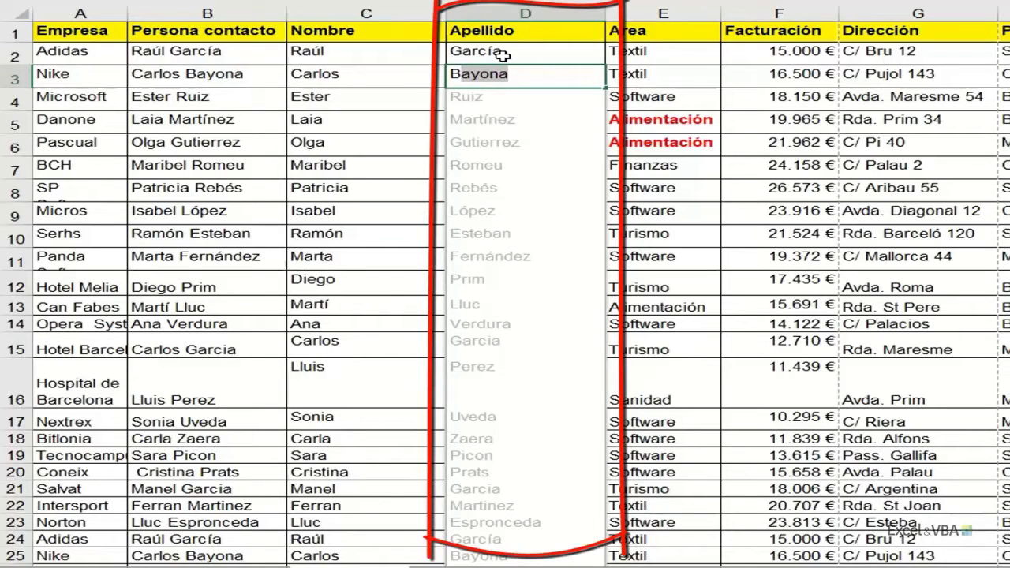
pyautogui.press('Return')
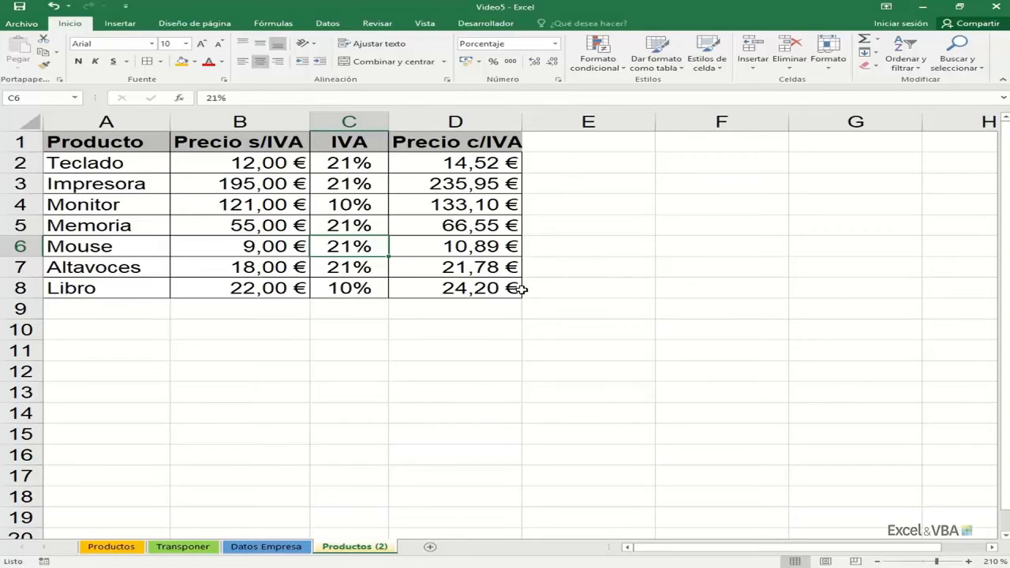
# On the Productos (2) sheet, fill cell C6 orange and insert a blank cell there, shifting the existing cells down
pyautogui.click(181, 62)
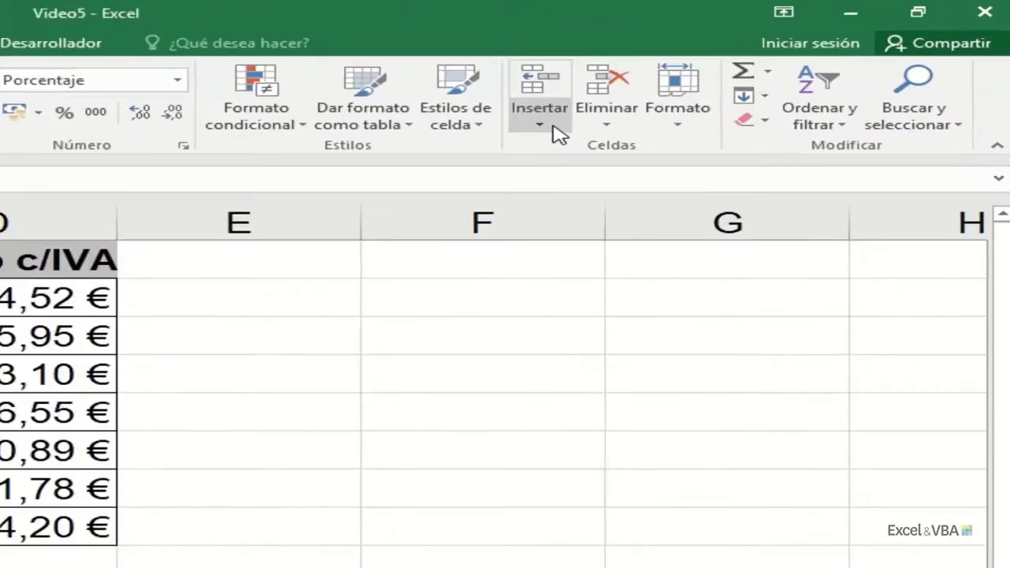
pyautogui.click(753, 68)
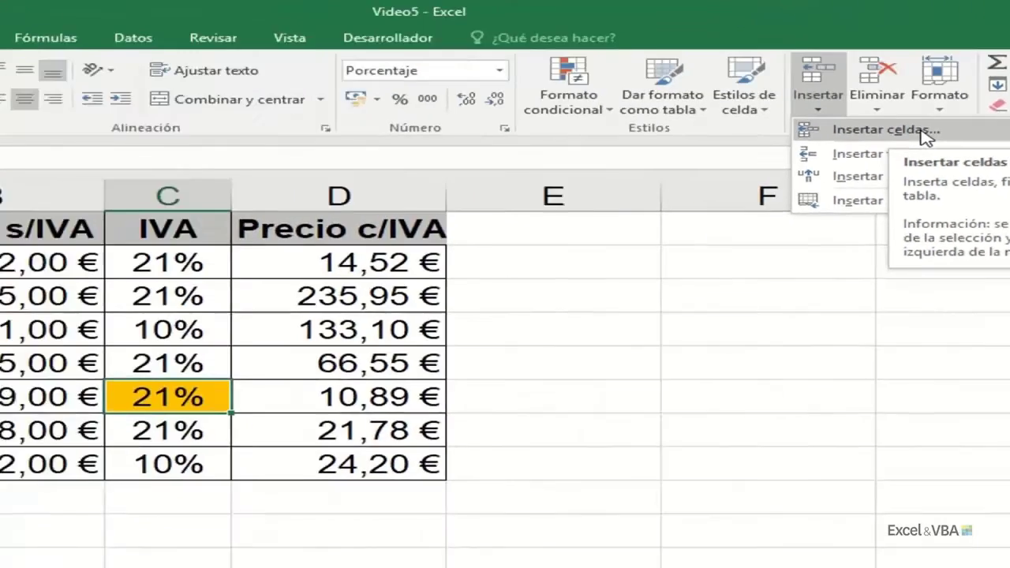
pyautogui.click(562, 189)
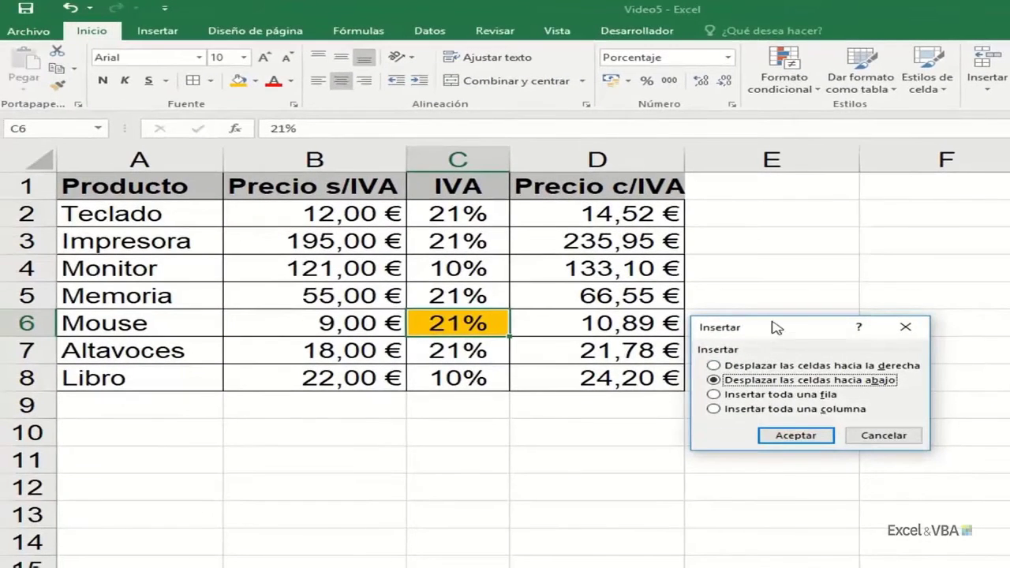
pyautogui.moveTo(772, 323); pyautogui.dragTo(775, 250)
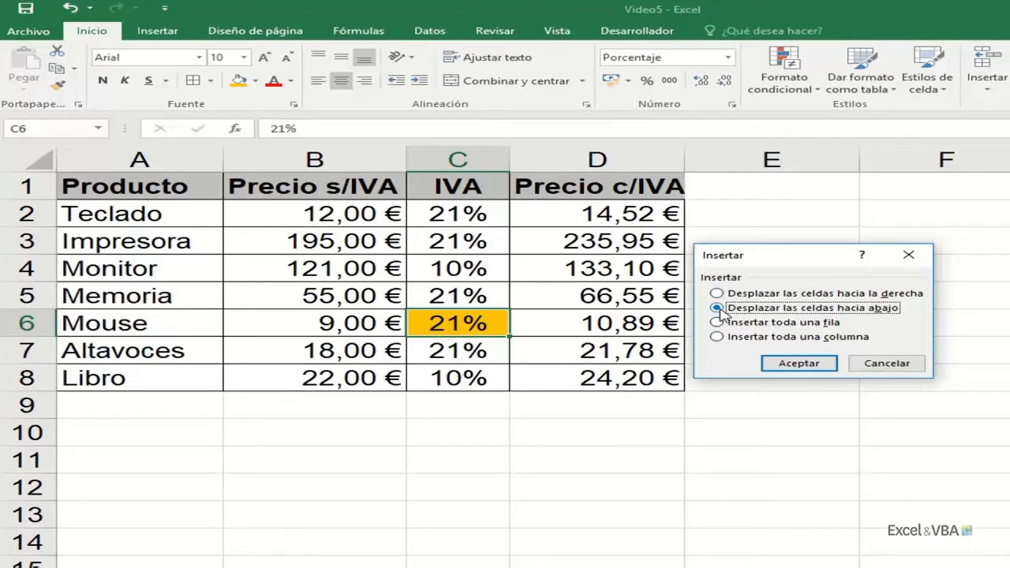
pyautogui.click(799, 365)
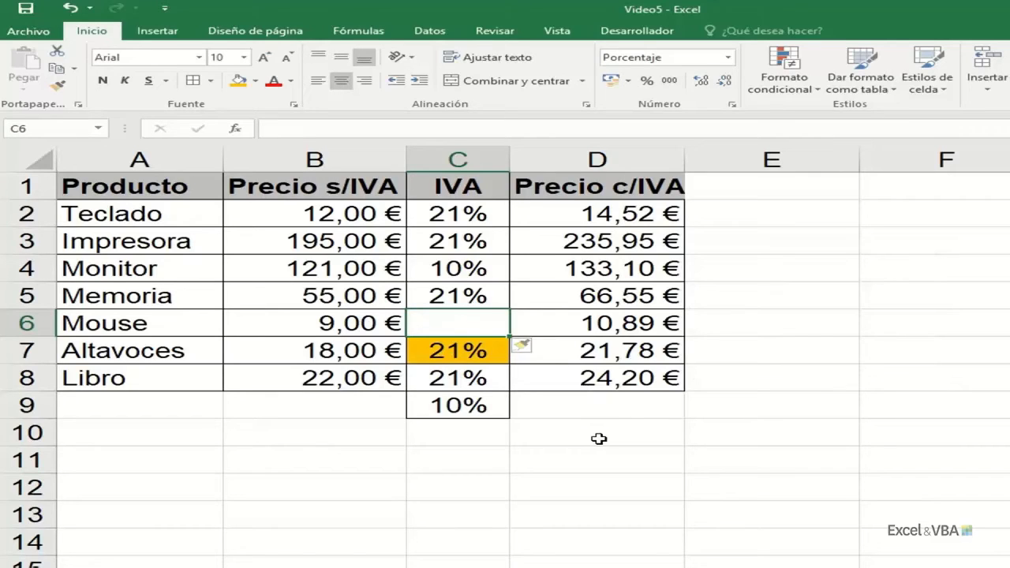
# Insert a blank cell at D4 in the Monitor row, shifting the existing cell to the right
pyautogui.click(576, 269)
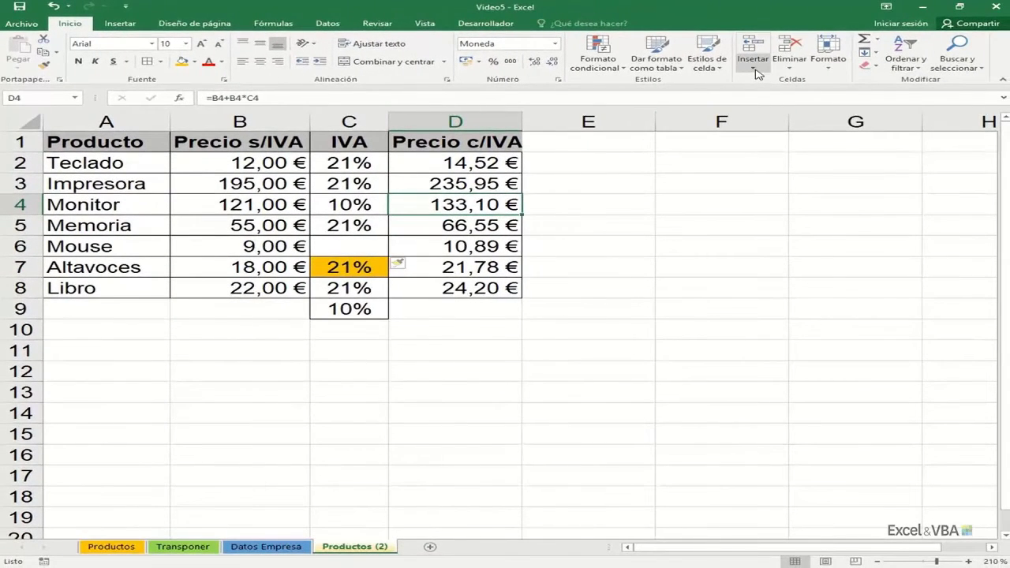
pyautogui.click(754, 69)
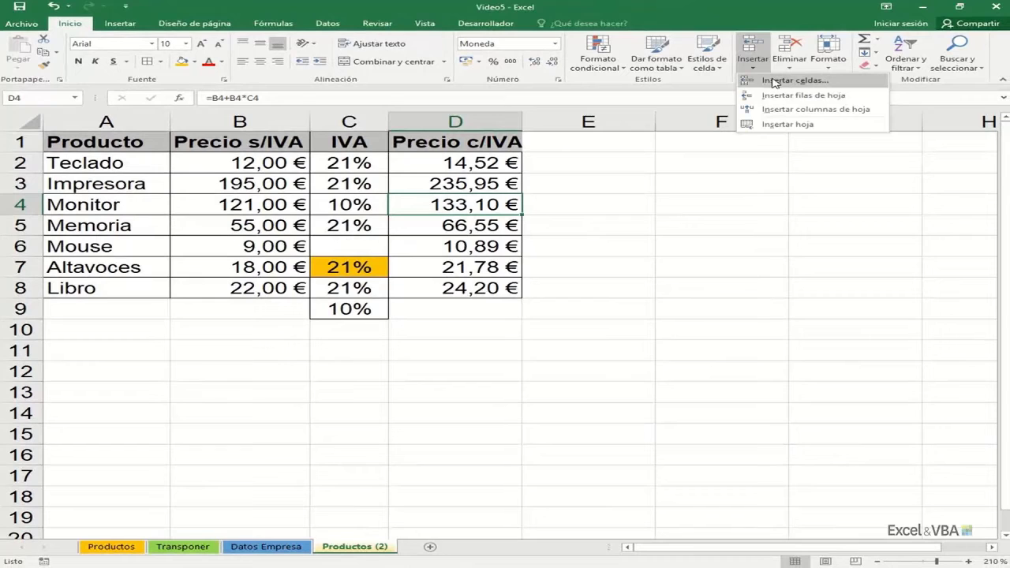
pyautogui.click(774, 82)
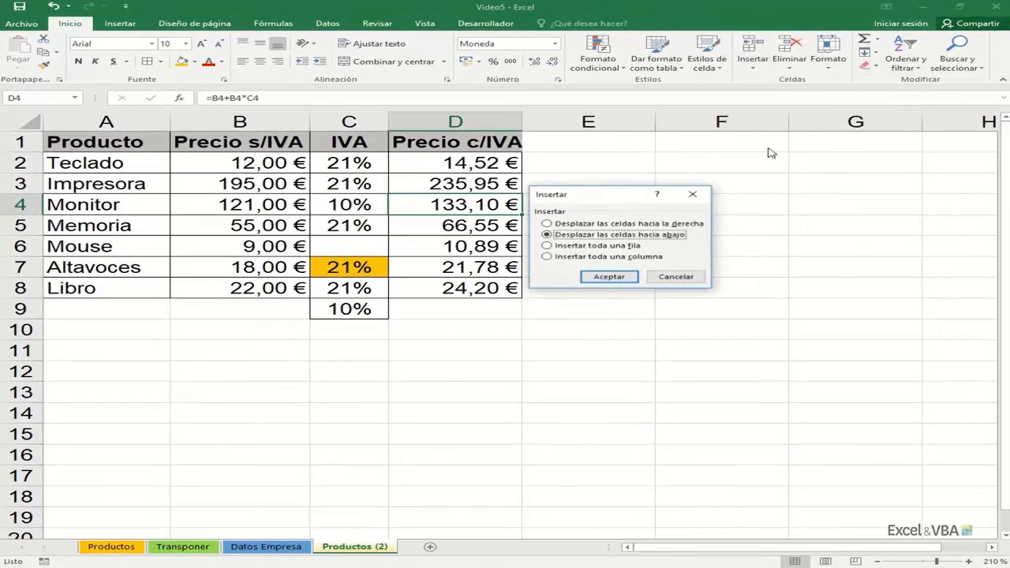
pyautogui.click(659, 224)
pyautogui.click(609, 276)
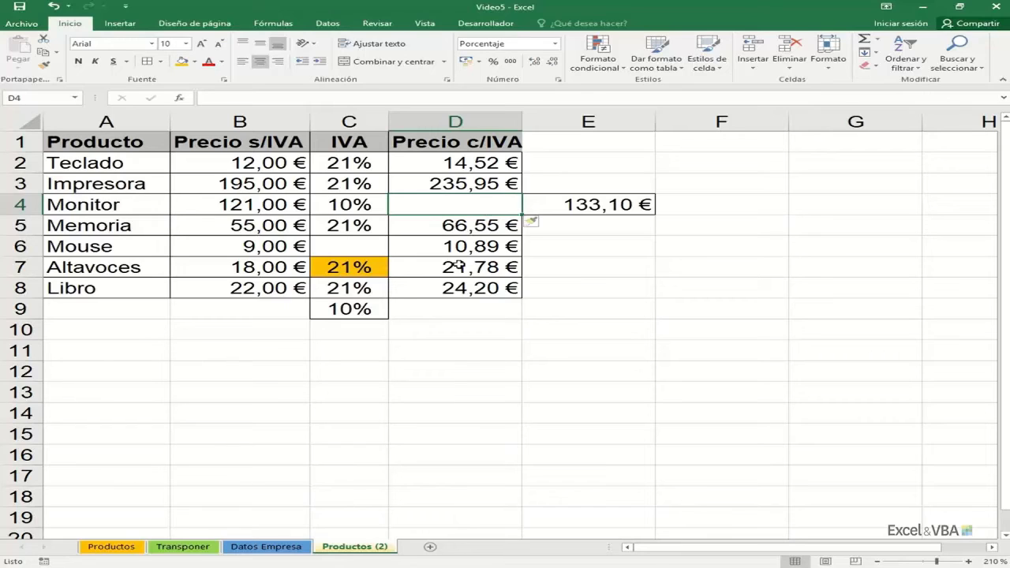
# Fill the blank cells C6 and D4 with standard red
pyautogui.click(352, 252)
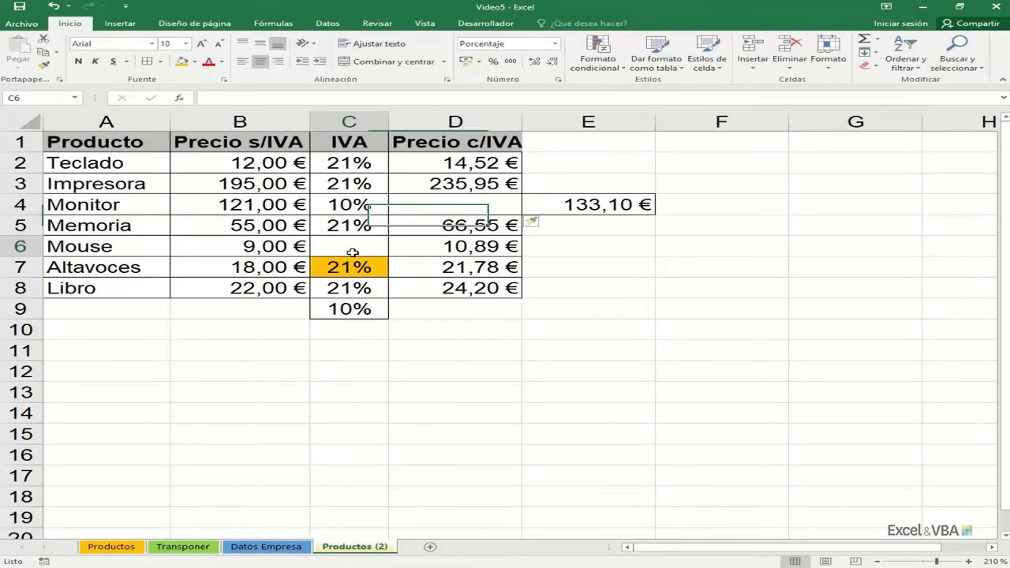
pyautogui.click(194, 62)
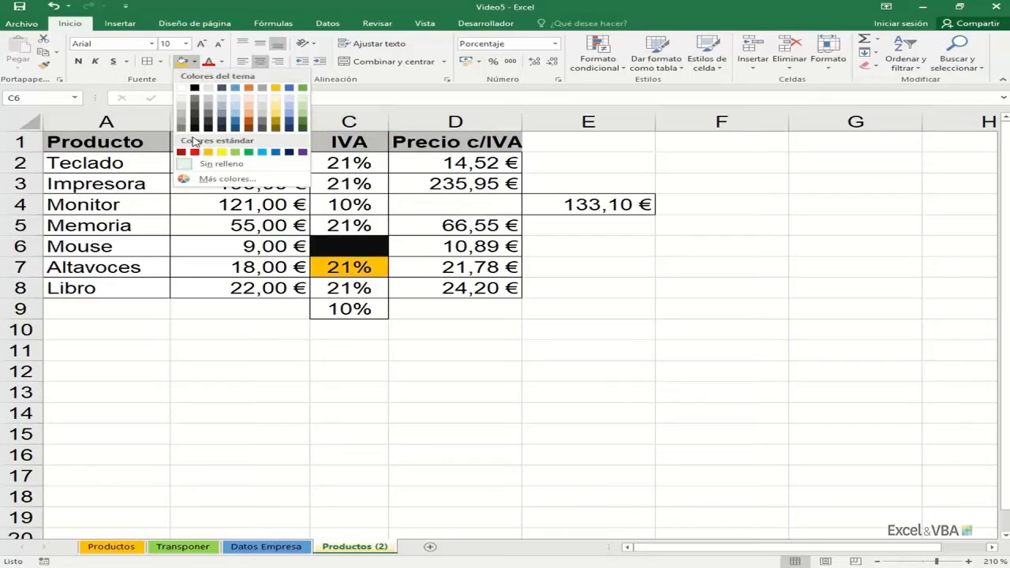
pyautogui.click(194, 151)
pyautogui.click(454, 207)
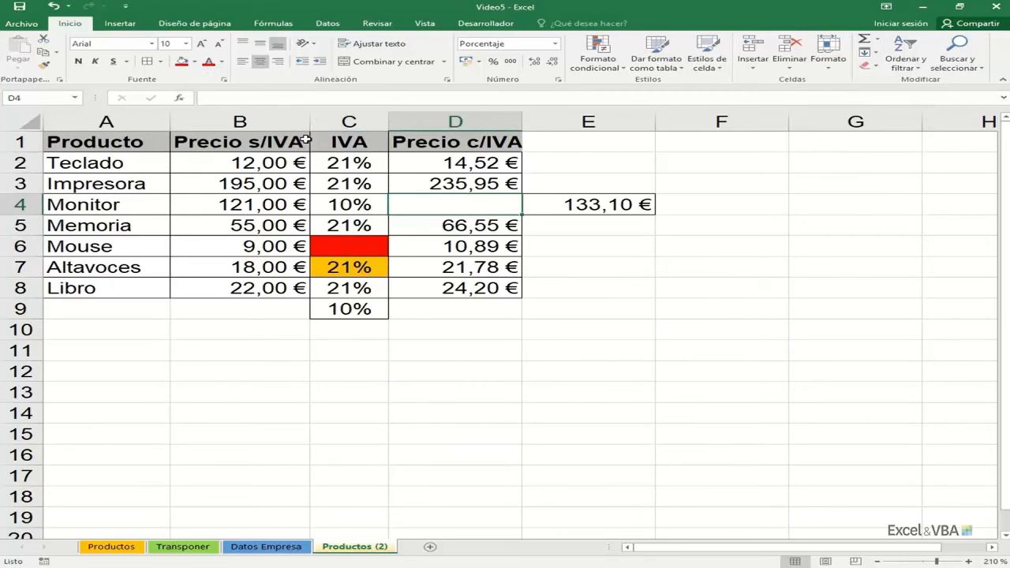
pyautogui.click(183, 62)
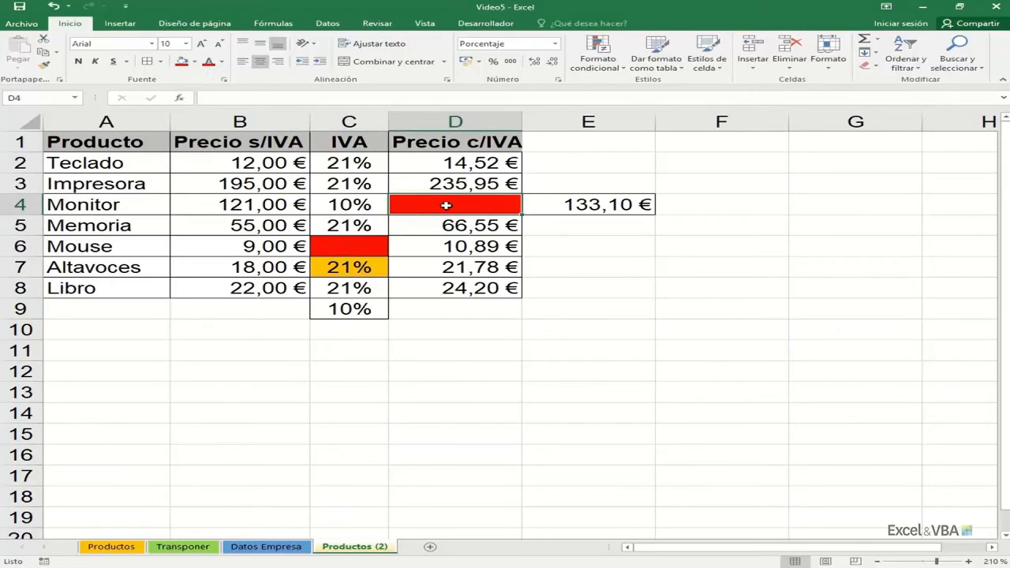
# Delete the red cell D4, shifting the remaining cells to the left
pyautogui.click(829, 48)
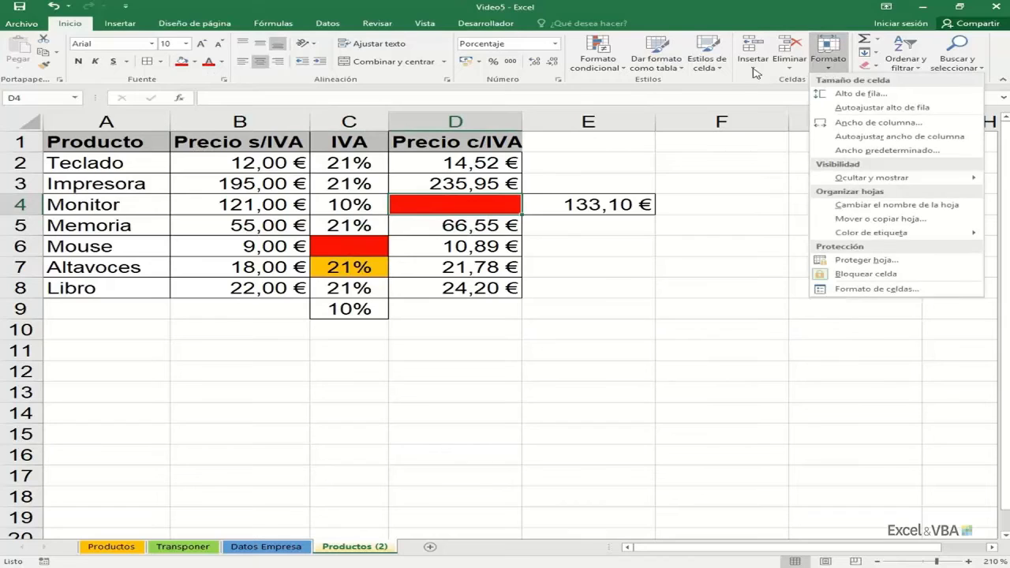
pyautogui.click(754, 71)
pyautogui.click(789, 68)
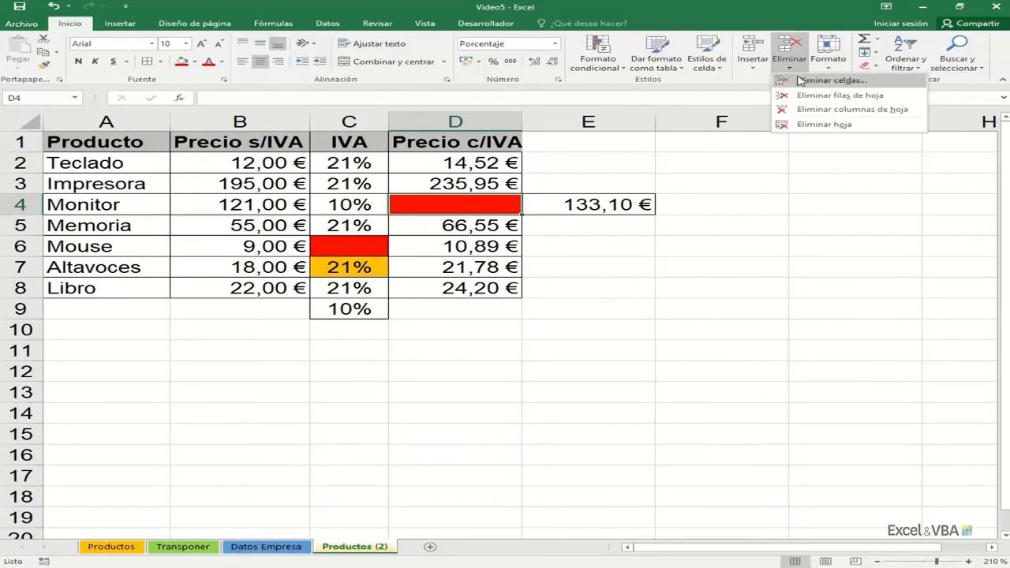
pyautogui.click(832, 81)
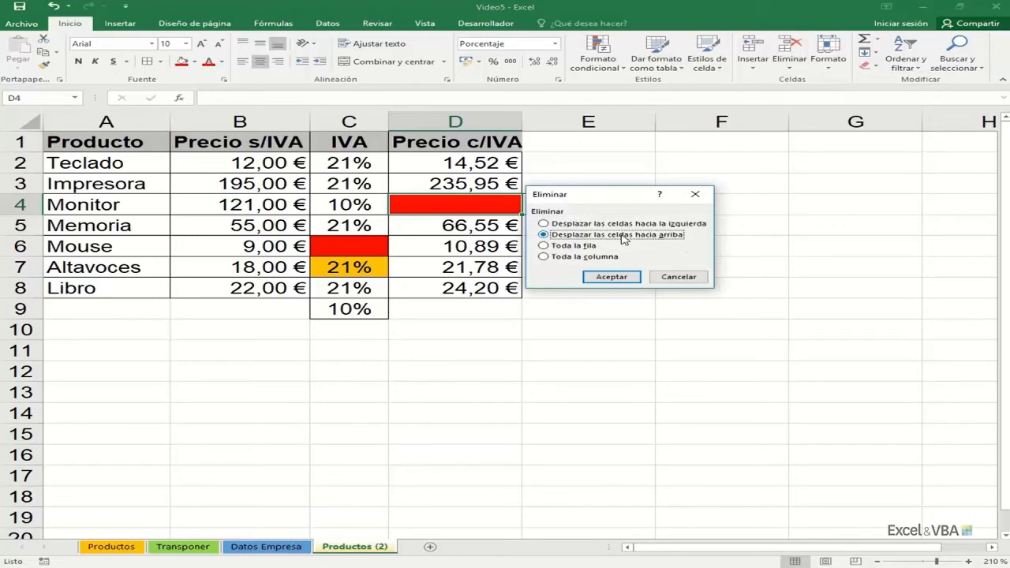
pyautogui.click(677, 224)
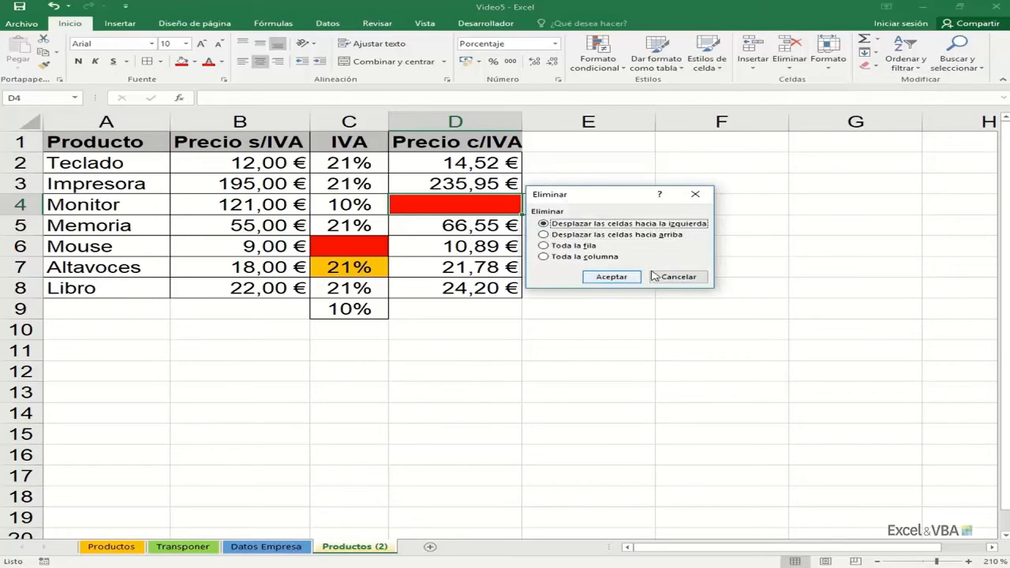
pyautogui.click(611, 277)
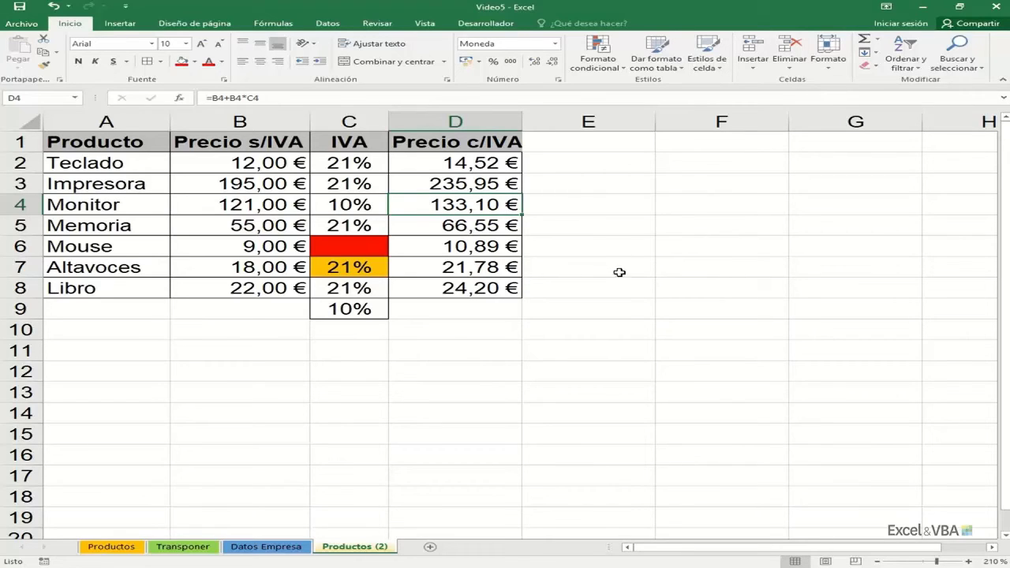
# Delete the red cell C6 from the IVA column, shifting the cells below it up
pyautogui.click(357, 248)
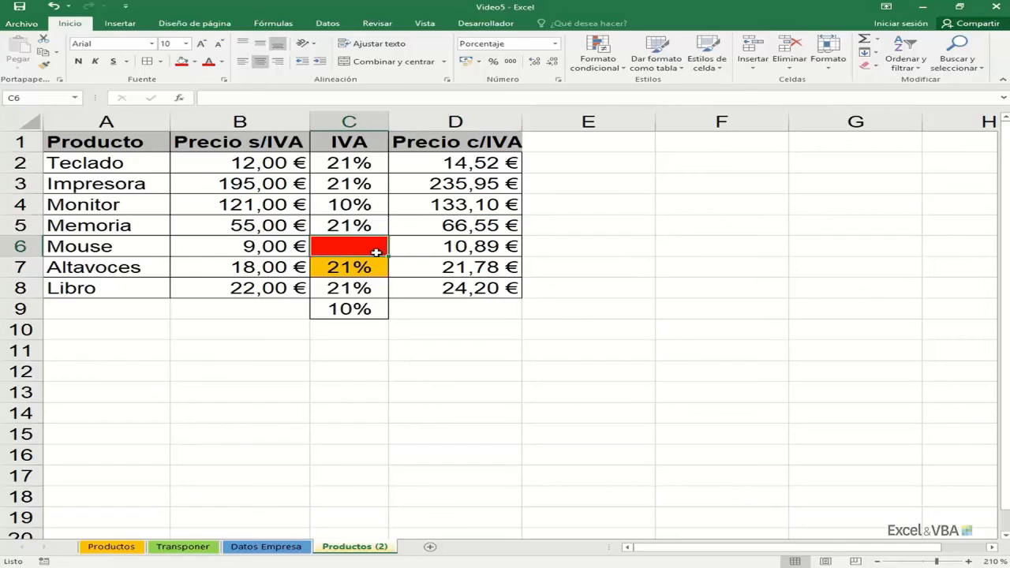
pyautogui.click(790, 73)
pyautogui.click(820, 80)
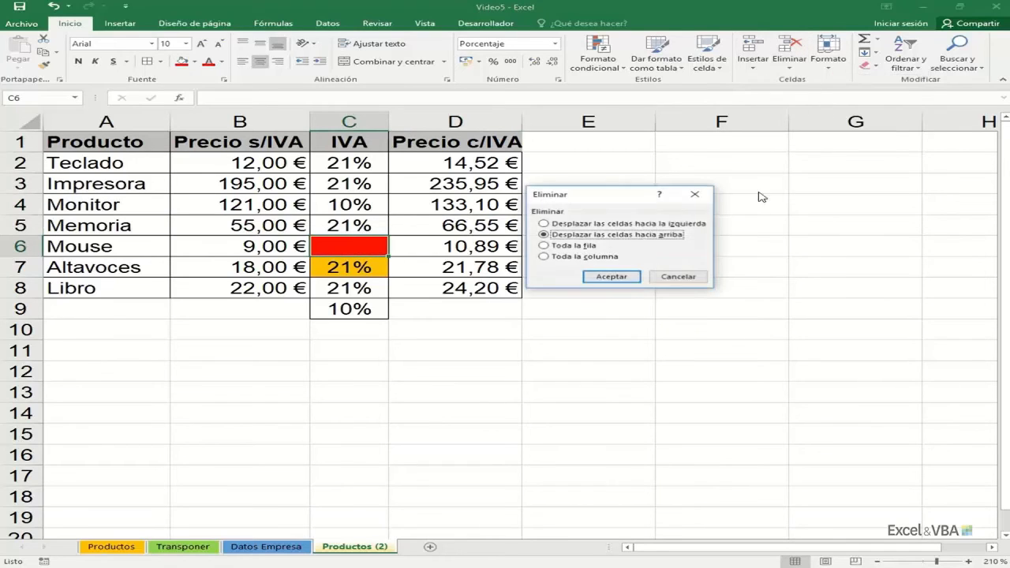
pyautogui.click(612, 277)
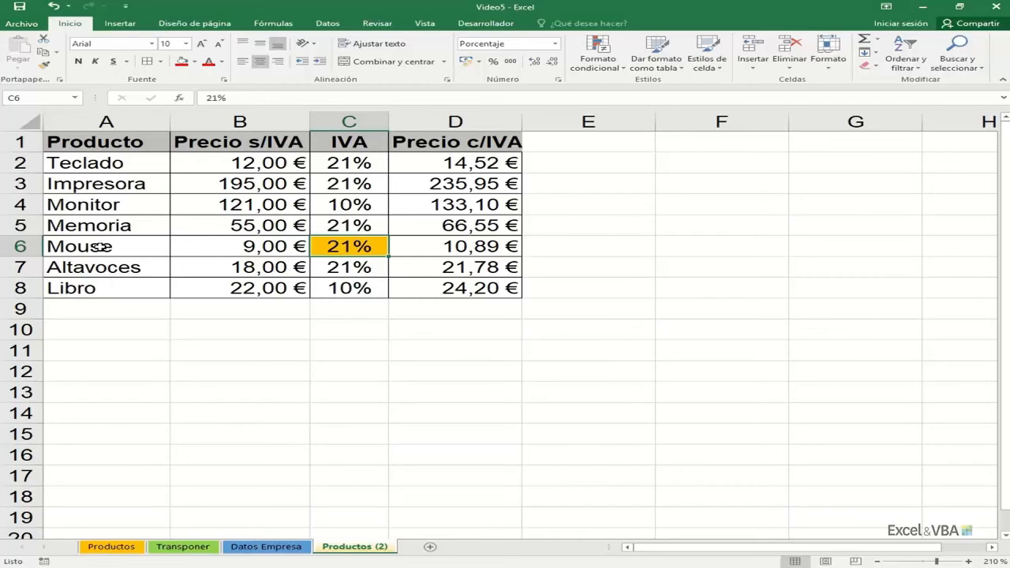
# Move the Mouse, Altavoces and Libro rows (A6:D8) to C10:F12, and from there to A7:D9
pyautogui.moveTo(101, 247); pyautogui.dragTo(409, 283)
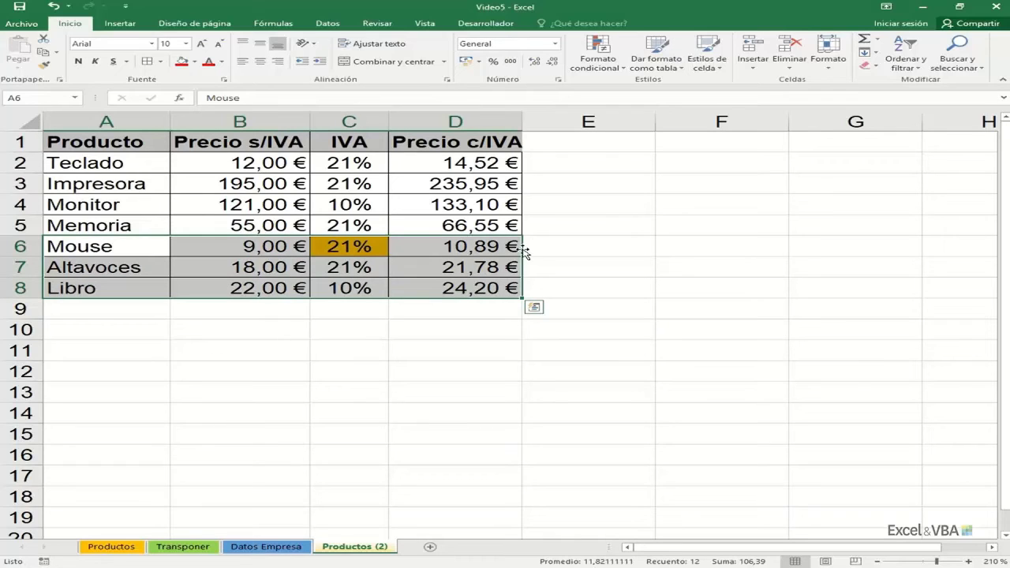
pyautogui.moveTo(523, 255); pyautogui.dragTo(749, 325)
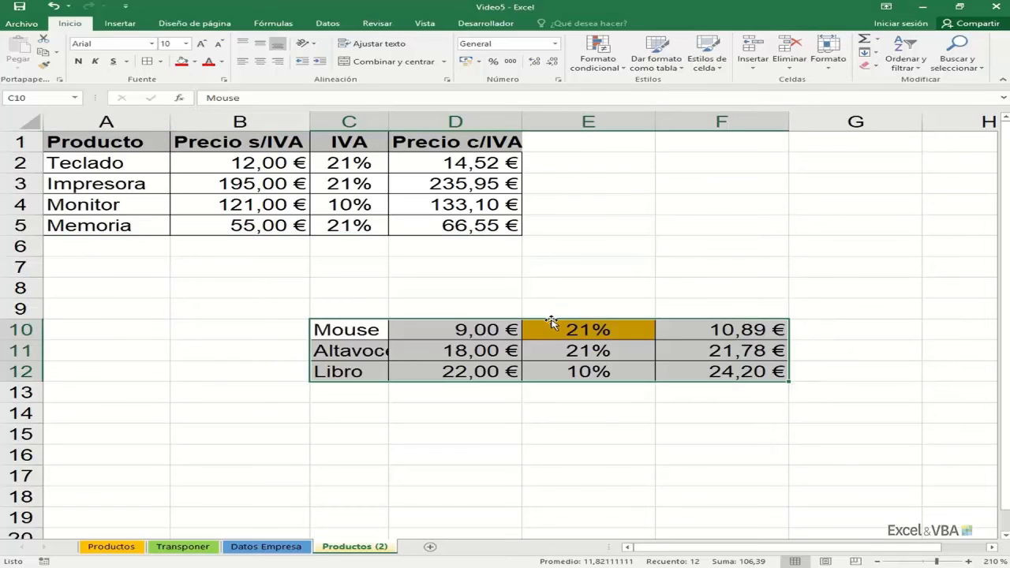
pyautogui.moveTo(550, 323); pyautogui.dragTo(313, 274)
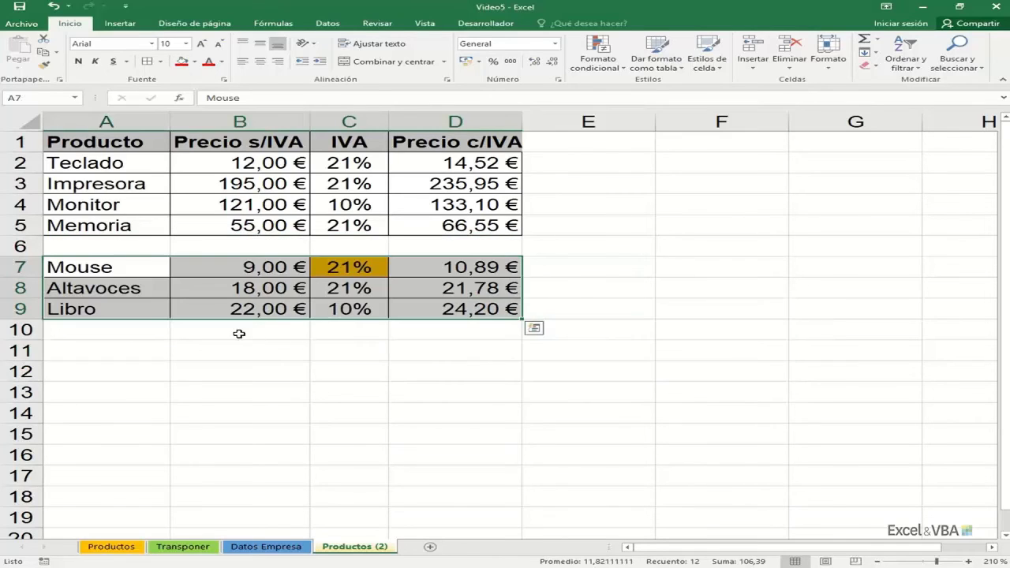
# Move the Mouse, Altavoces and Libro rows from A7:D9 back to A6:D8, directly beneath the Memoria row
pyautogui.click(100, 247)
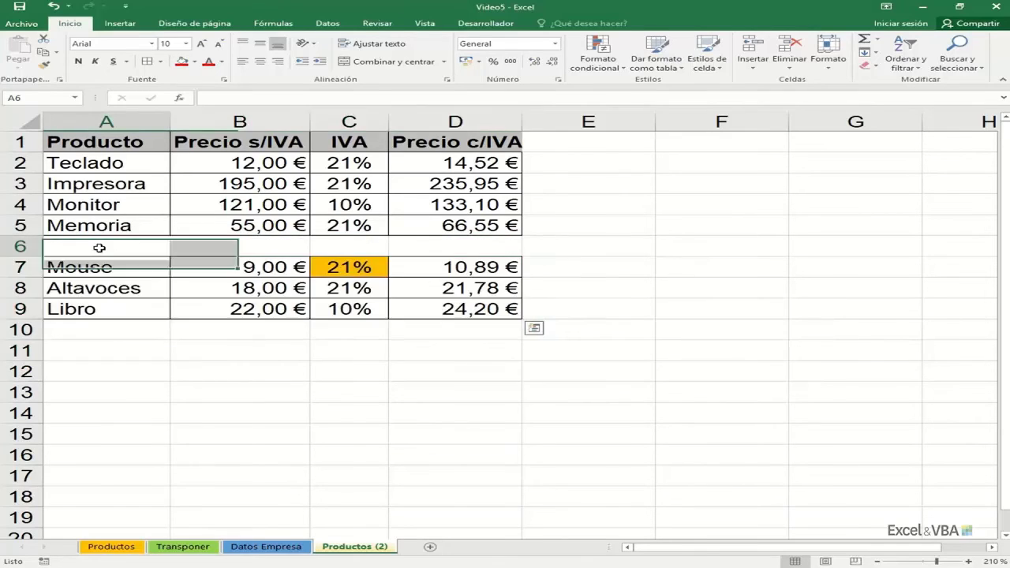
pyautogui.click(116, 269)
pyautogui.moveTo(116, 269); pyautogui.dragTo(521, 265)
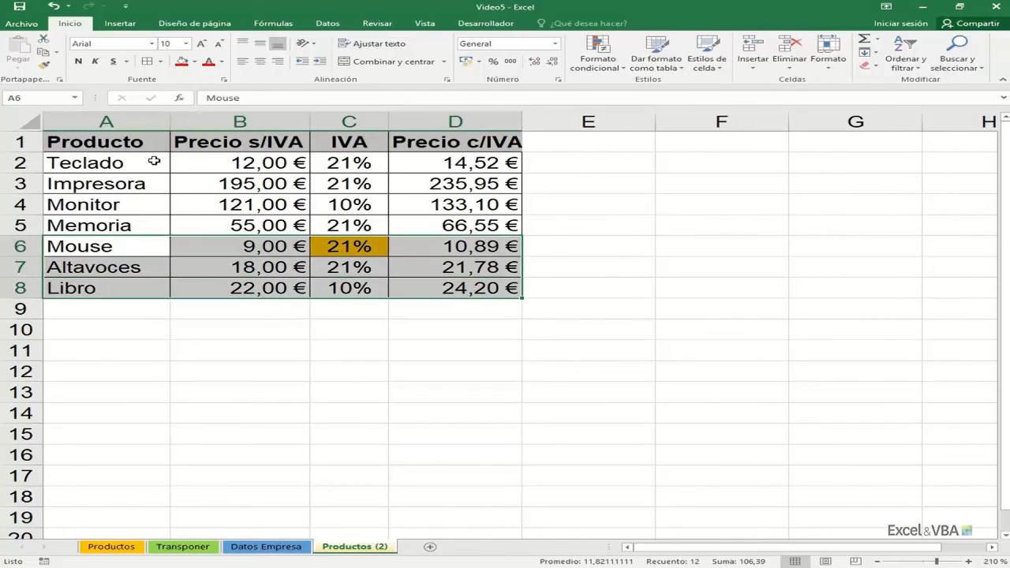
# Move the whole product table A1:D8 so that it starts at cell B6
pyautogui.moveTo(124, 146); pyautogui.dragTo(450, 288)
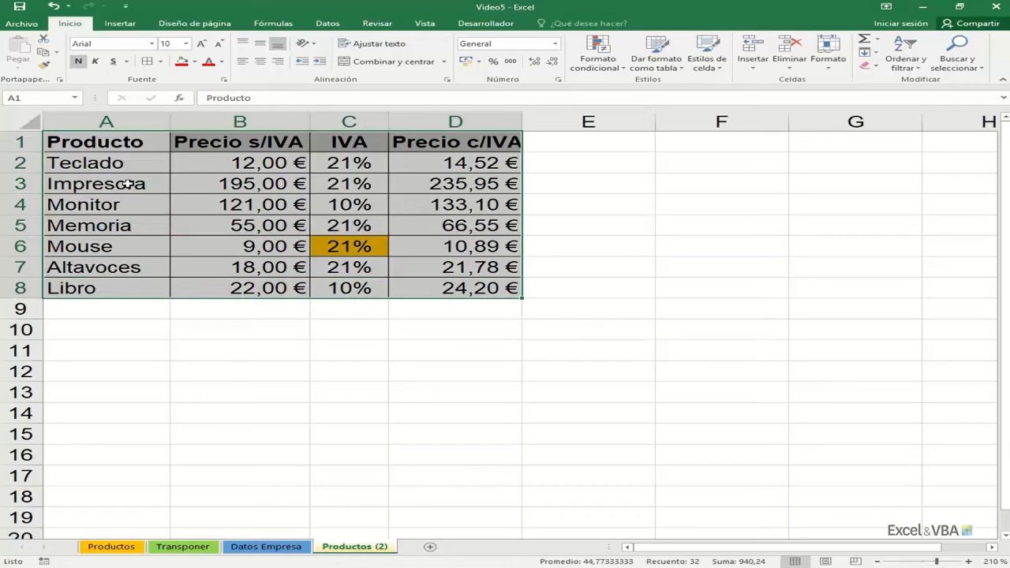
pyautogui.moveTo(522, 178); pyautogui.dragTo(590, 286)
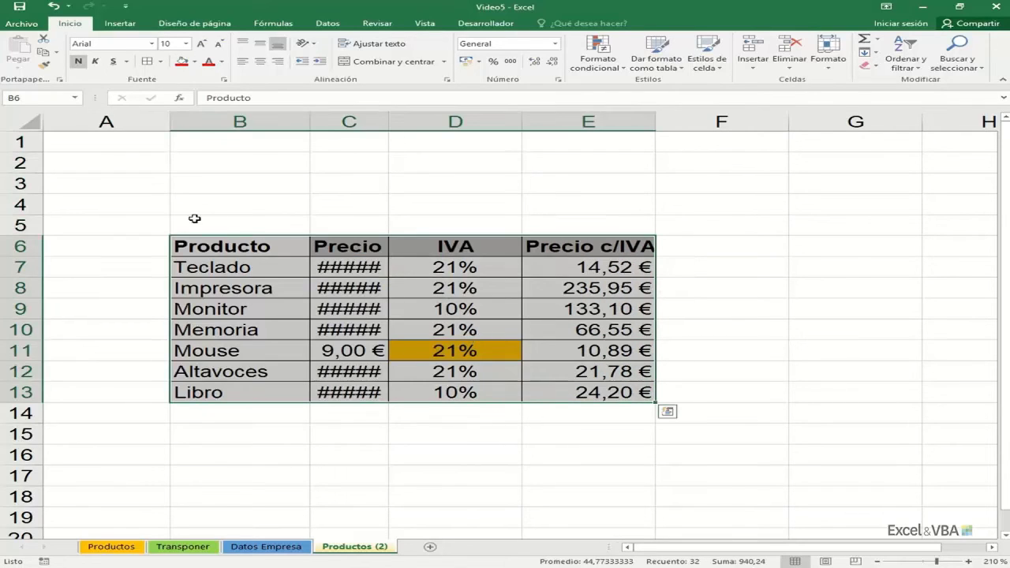
# Inspect the Precio c/IVA formula for Teclado in cell E7 and the cells it references, leaving it unedited
pyautogui.click(585, 306)
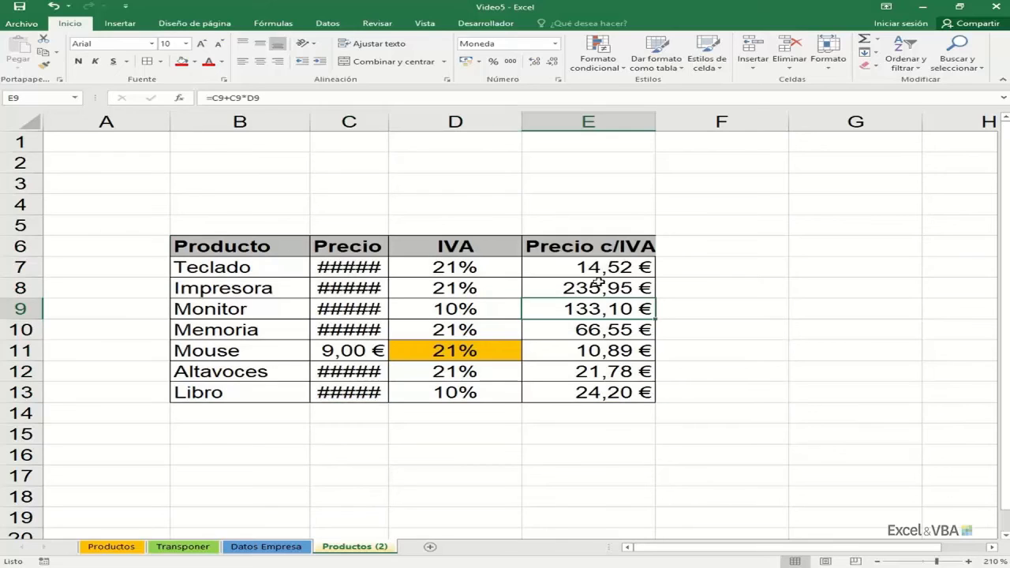
pyautogui.click(599, 271)
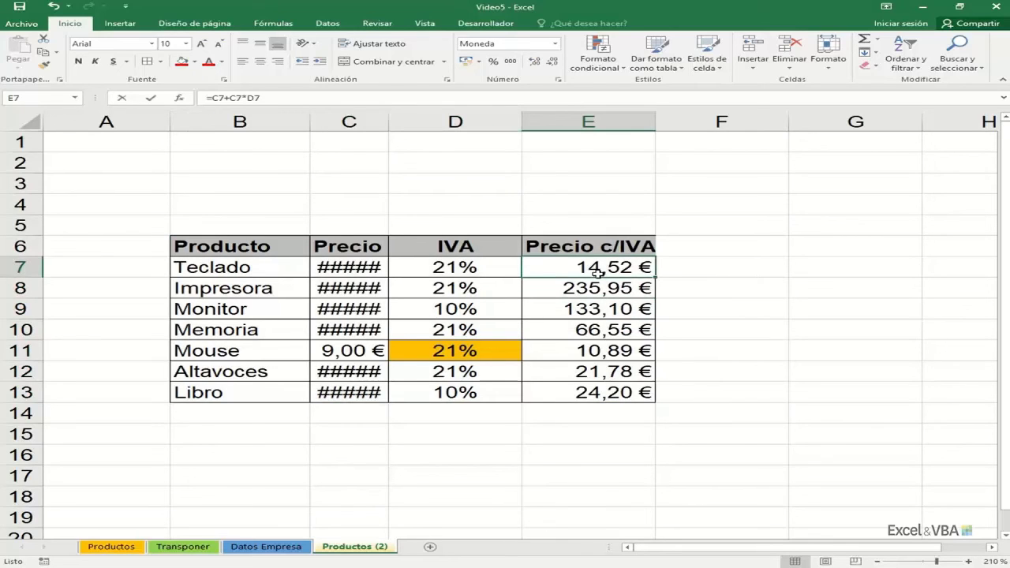
pyautogui.doubleClick(598, 271)
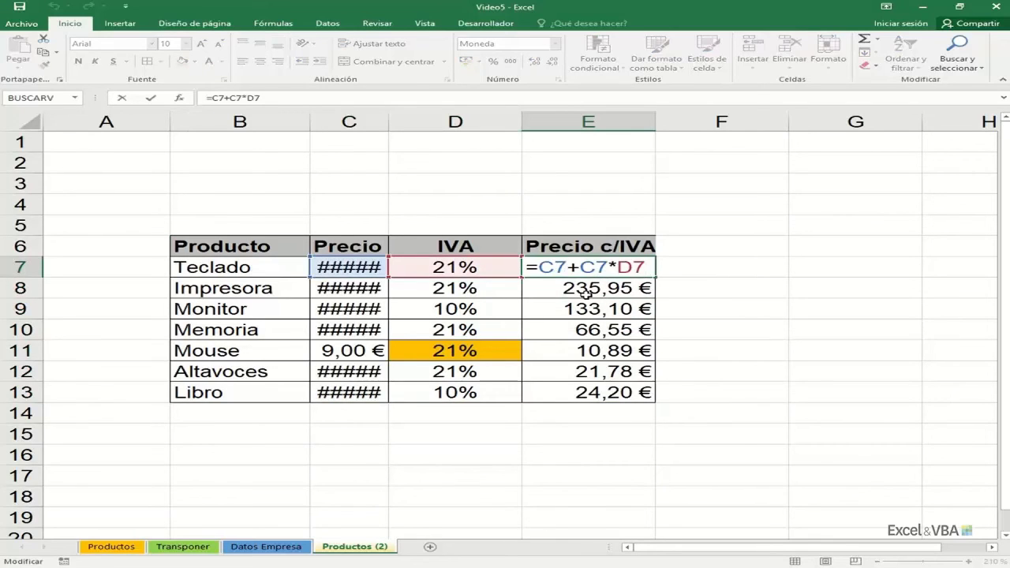
pyautogui.press('Escape')
# Move the product table B6:E13 back so that it starts at A1, and check the cell references in D2's formula
pyautogui.moveTo(295, 245); pyautogui.dragTo(574, 392)
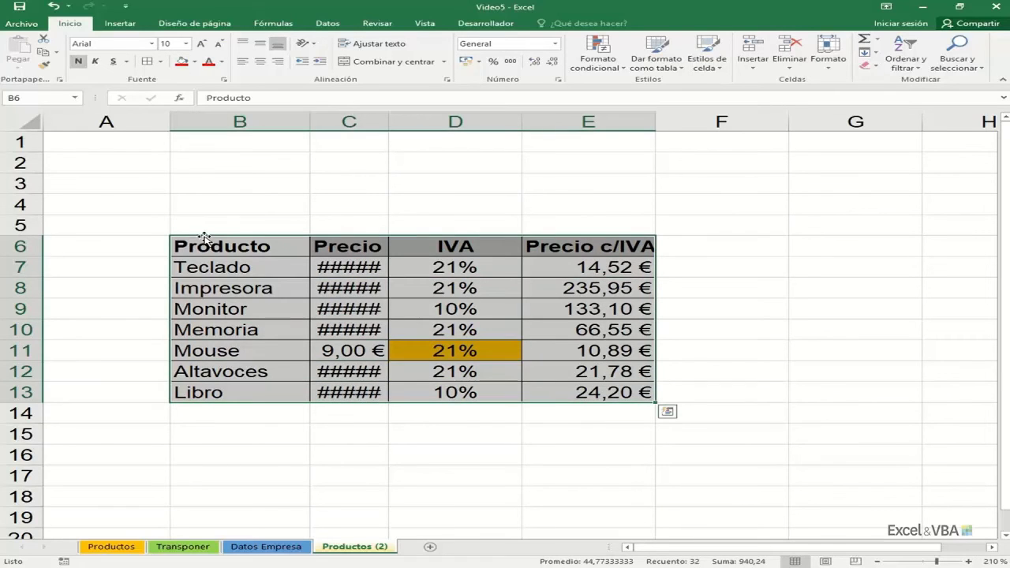
pyautogui.moveTo(203, 234); pyautogui.dragTo(138, 145)
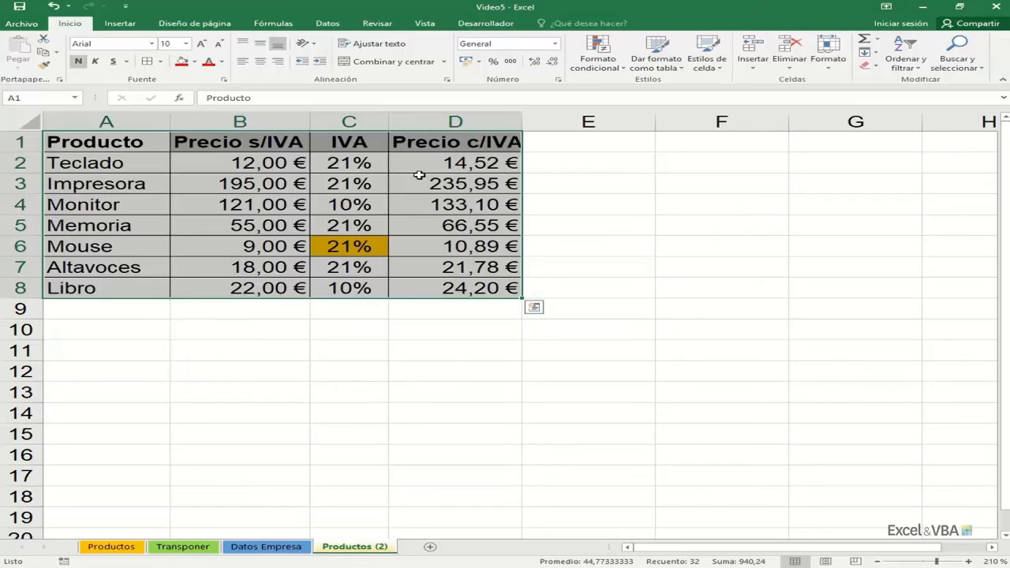
pyautogui.click(429, 166)
pyautogui.doubleClick(430, 168)
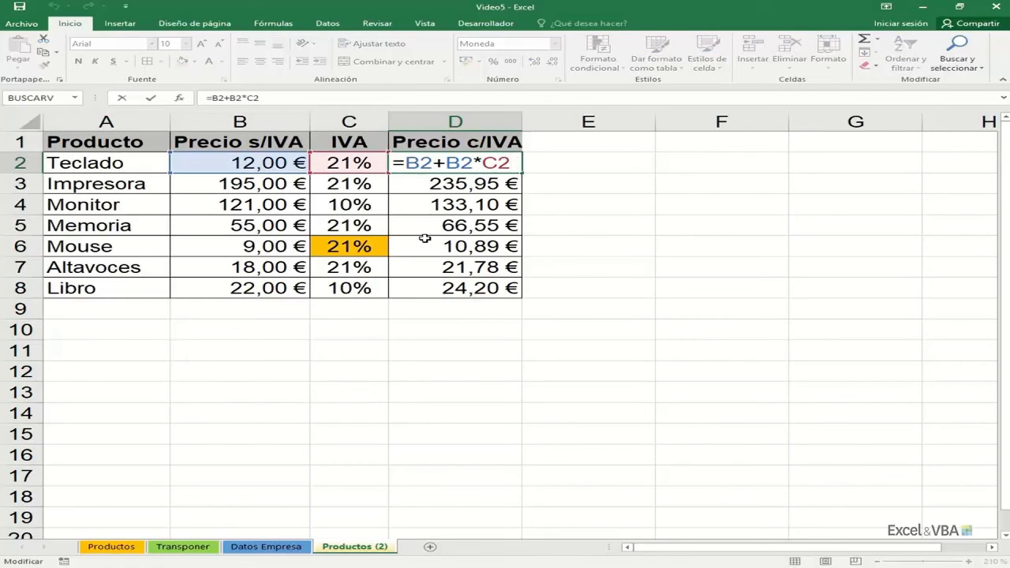
pyautogui.press('Return')
# Move the product table A1:D8 so that it starts at cell C7, and check the cell references in F8's formula
pyautogui.moveTo(108, 142); pyautogui.dragTo(471, 291)
pyautogui.moveTo(522, 206); pyautogui.dragTo(671, 329)
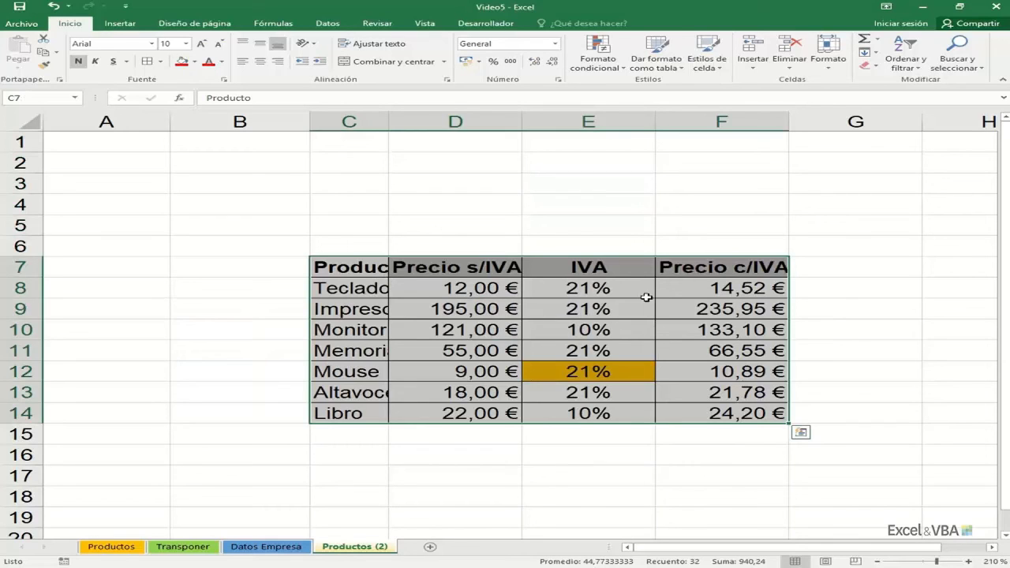
pyautogui.click(678, 289)
pyautogui.doubleClick(720, 289)
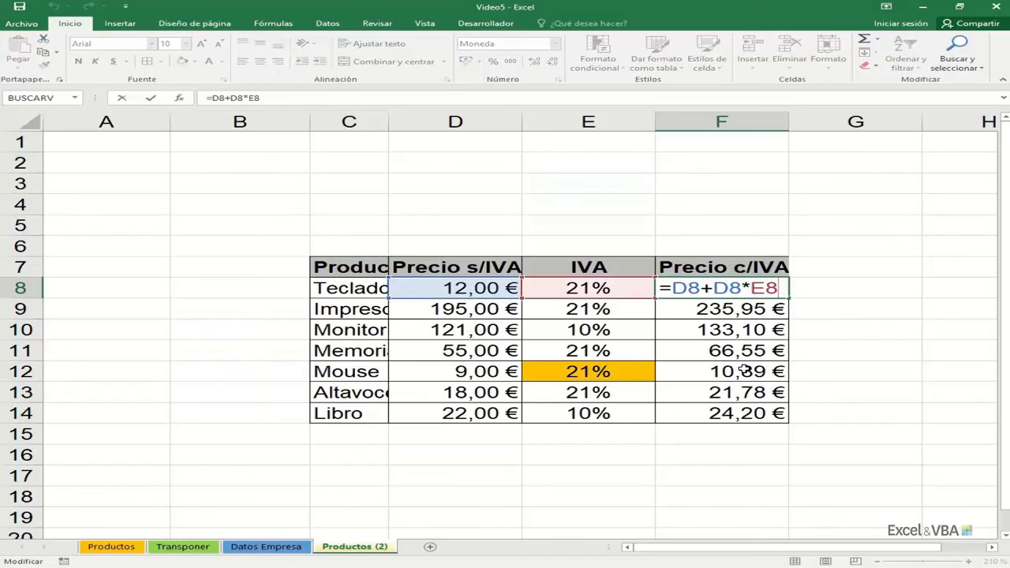
pyautogui.press('Escape')
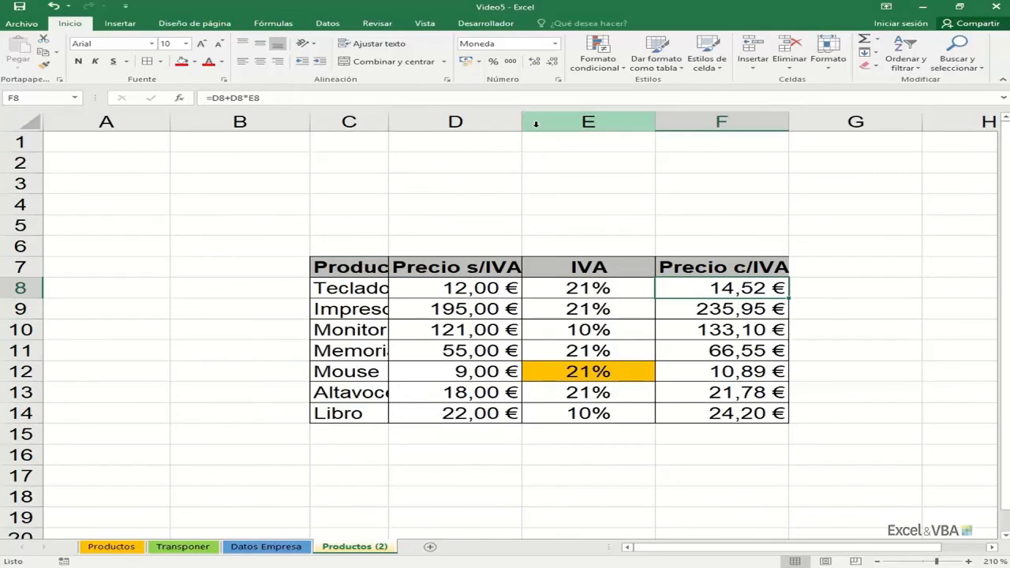
# Narrow the Precio s/IVA column D, and AutoFit both it and the Producto column C to their contents
pyautogui.moveTo(522, 122); pyautogui.dragTo(458, 124)
pyautogui.doubleClick(388, 122)
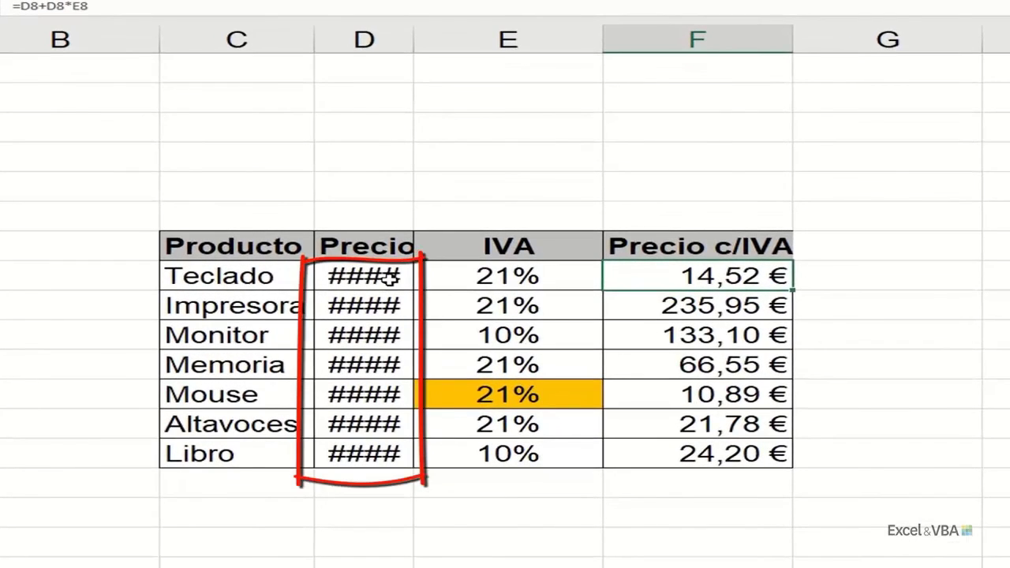
pyautogui.moveTo(390, 278)
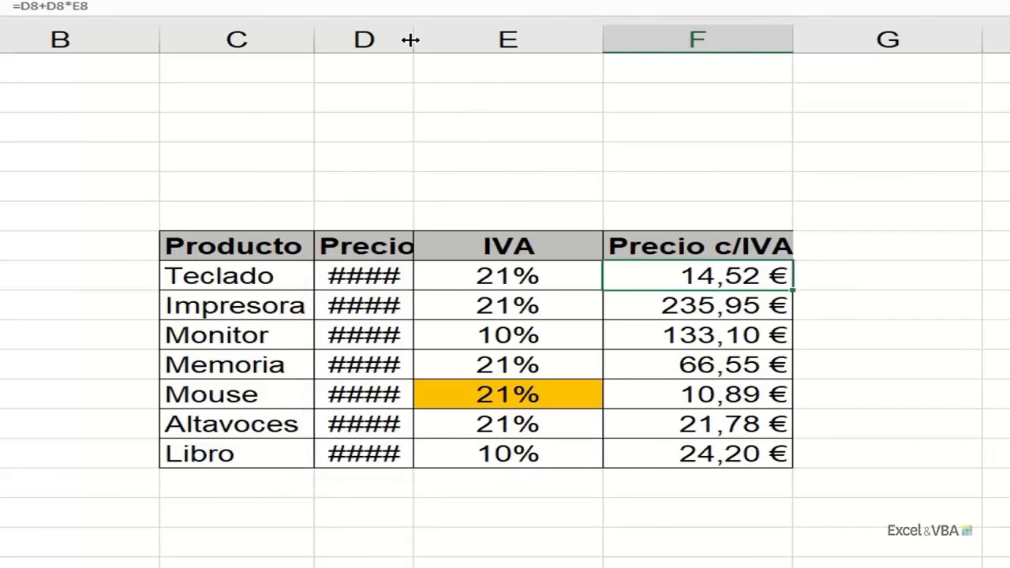
pyautogui.moveTo(412, 39)
pyautogui.mouseDown()
pyautogui.moveTo(486, 39)
pyautogui.moveTo(402, 40)
pyautogui.mouseUp()
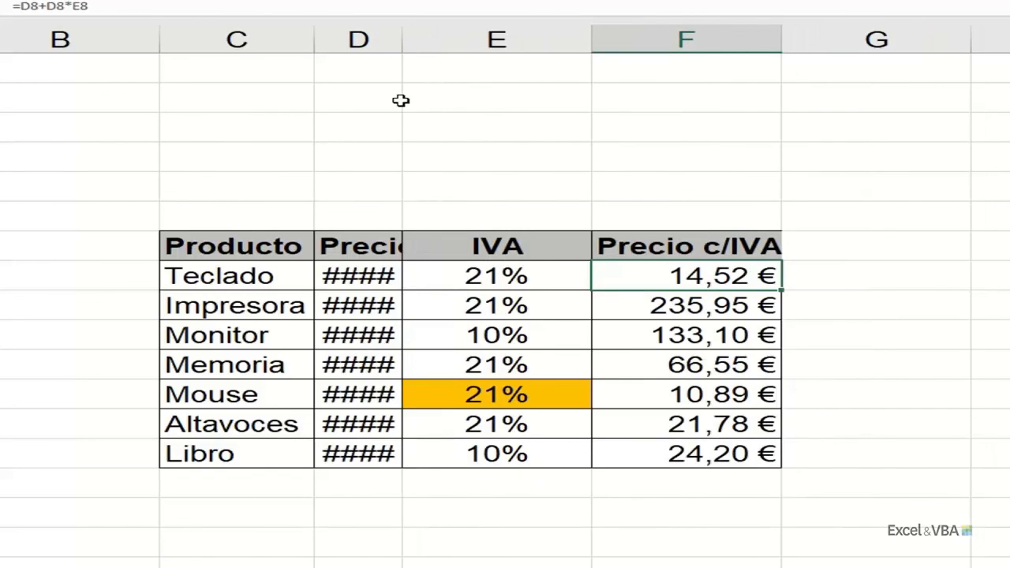
pyautogui.doubleClick(402, 37)
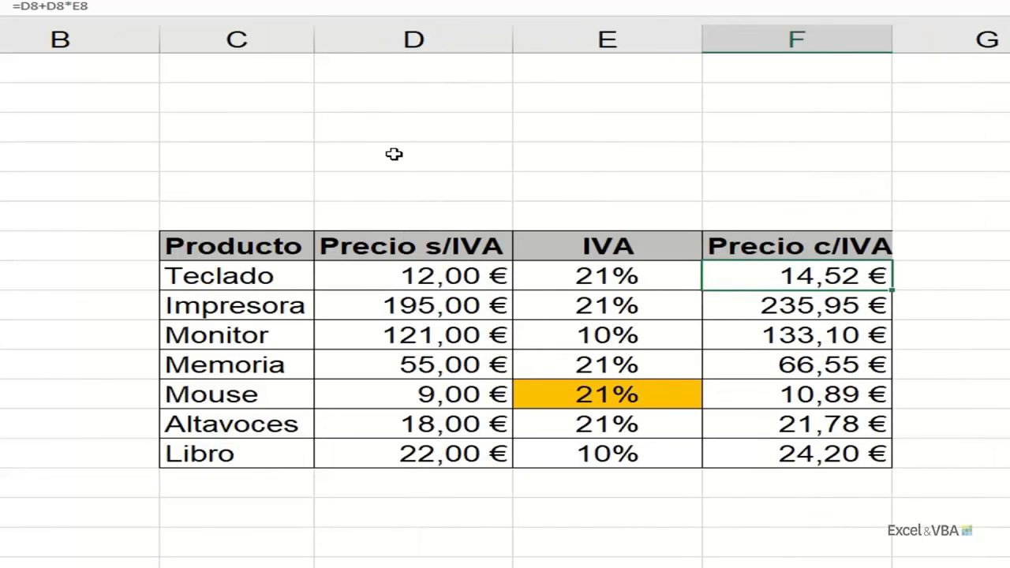